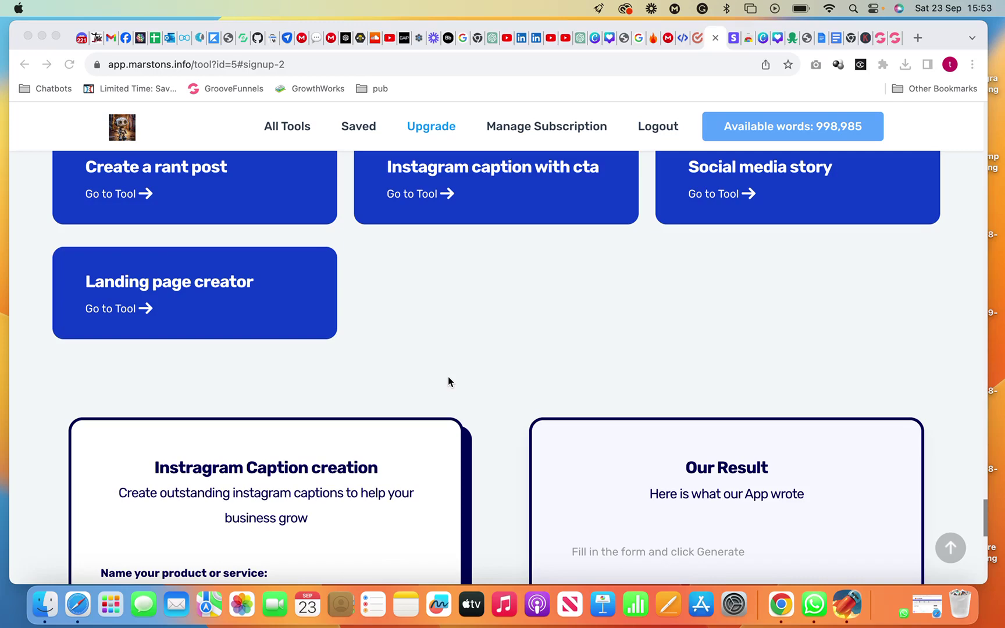
- Go to the Landing page creator tool from the All Tools list
left_click(131, 313)
left_click(130, 313)
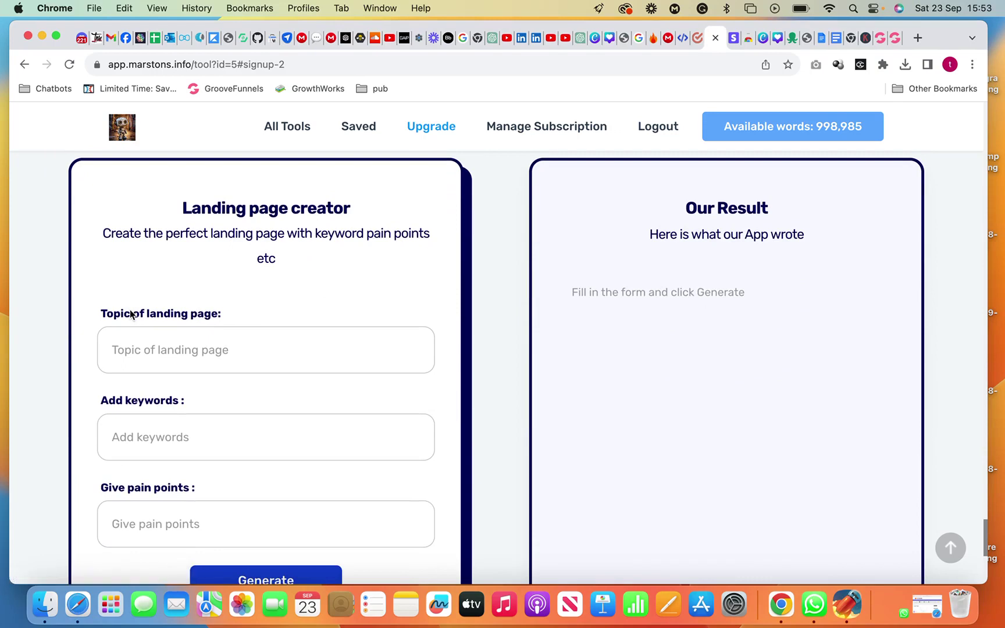
- Enter 'chatammo chatbots for business' as the landing page topic, erasing a first attempt
left_click(124, 352)
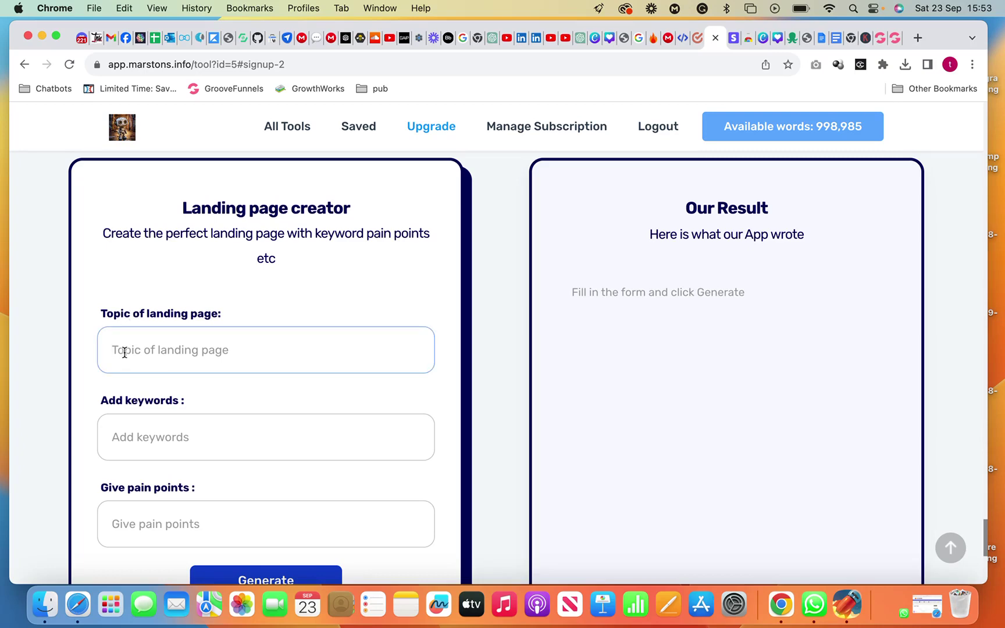
type("gro")
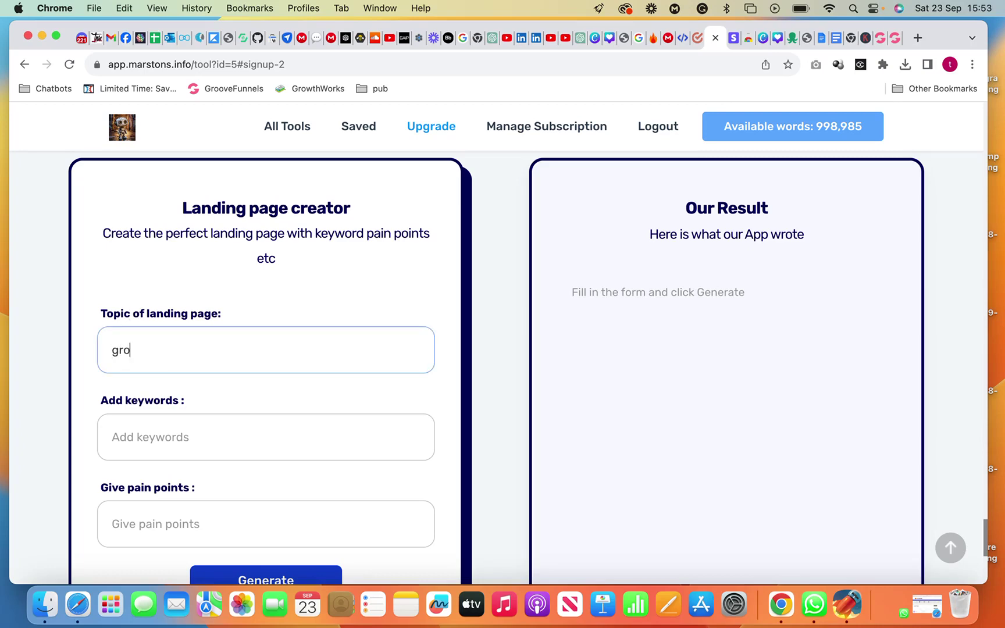
type("ove")
key("BackSpace")
key("BackSpace")
key("BackSpace")
key("BackSpace")
key("BackSpace")
type("chat")
type("ammo")
type(" chatbots ")
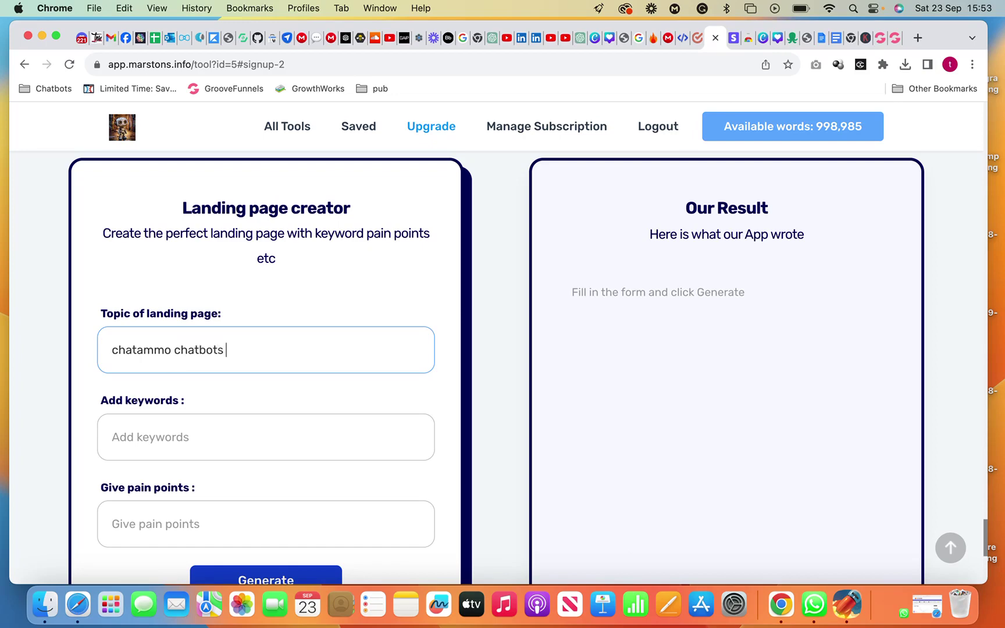
type("for busine")
type("ss")
- Enter keywords 'business automation, increase customer spend, sell online'
left_click(138, 439)
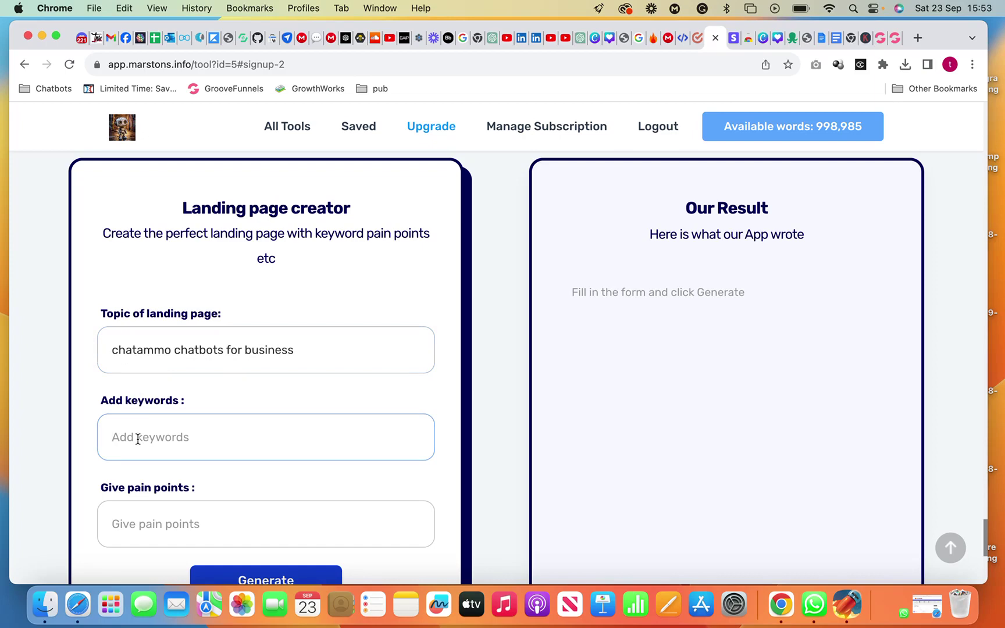
type("a")
type("i")
key("BackSpace")
key("BackSpace")
type("b")
type("usiness a")
type("utomatic")
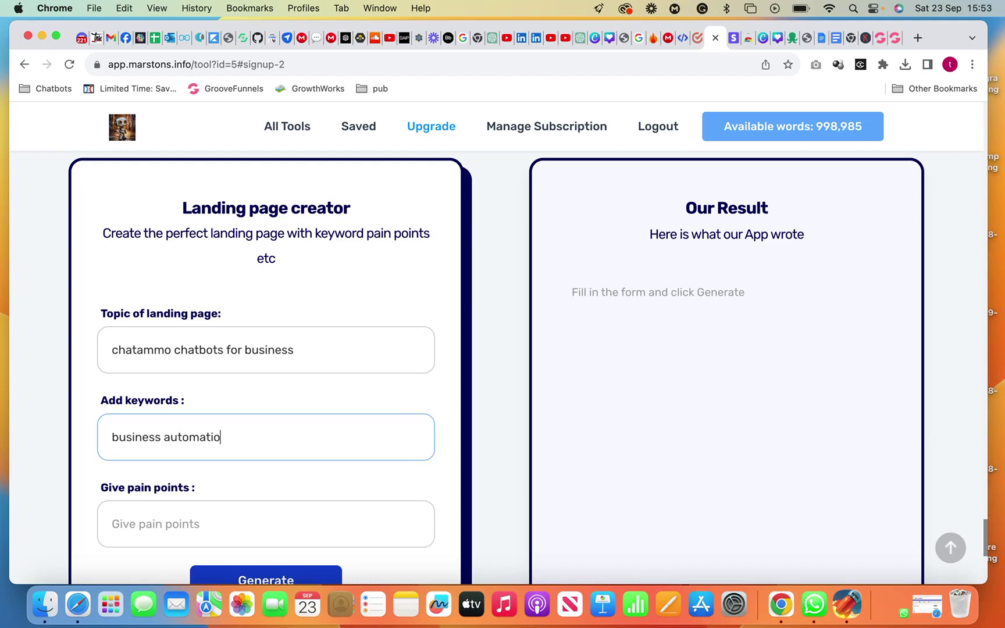
type("on, i")
type("ncrease cu")
type("stomer spe")
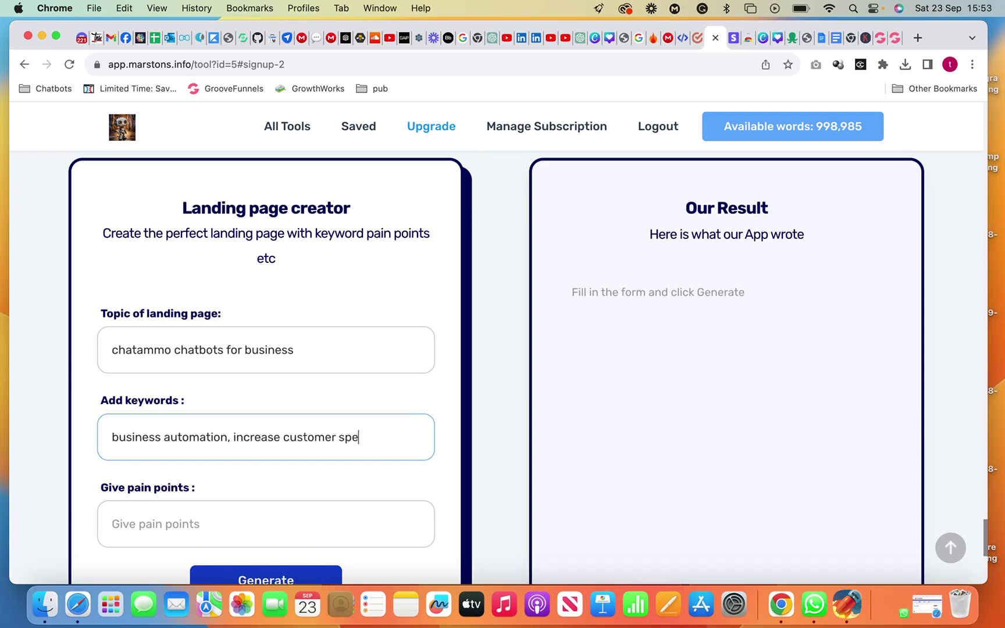
type("nd ")
type("se")
type("ll online")
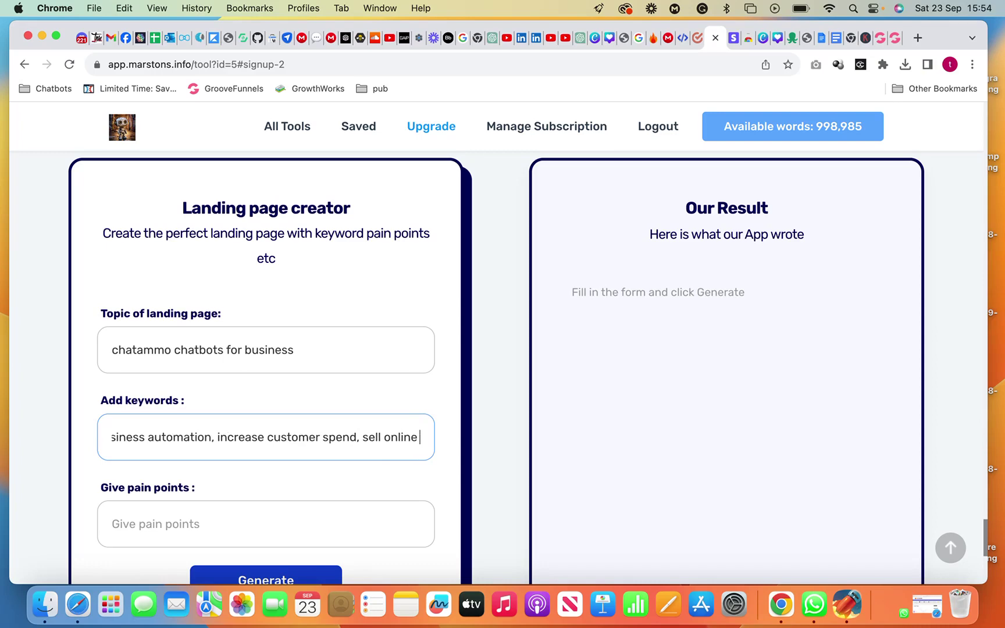
key("BackSpace")
- Enter pain points beginning 'losing customers with slow customer service, bouncing from landing pages'
left_click(181, 531)
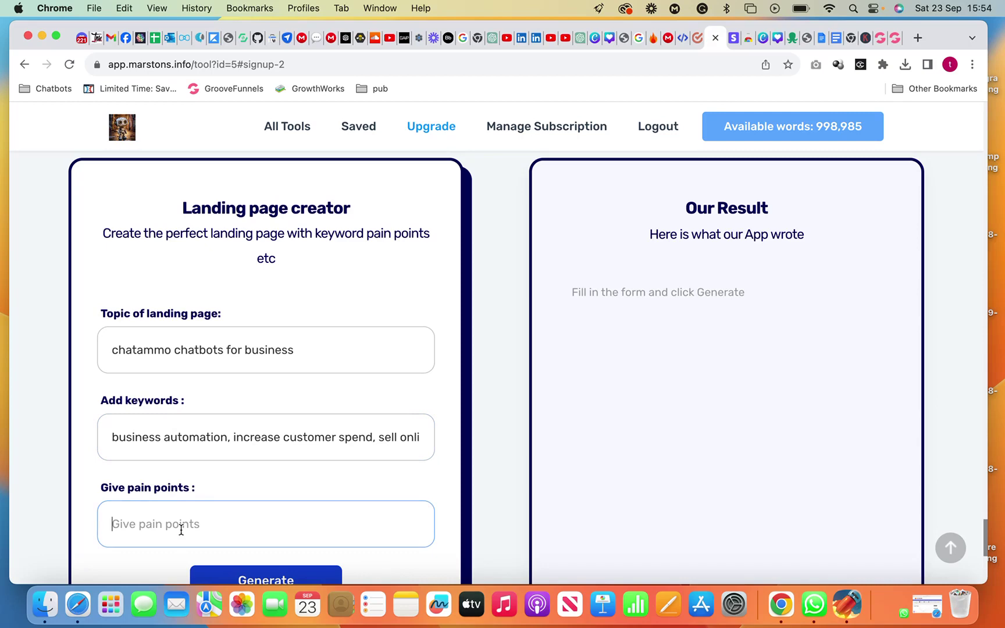
type("losing cus")
type("tomers wit")
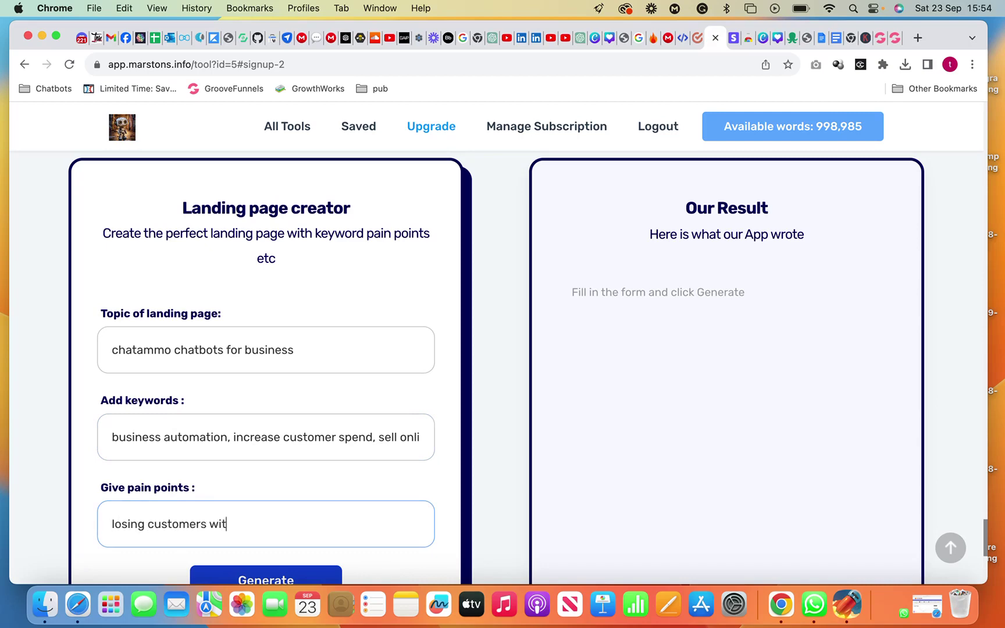
type("h slow cu")
type("stomer serv")
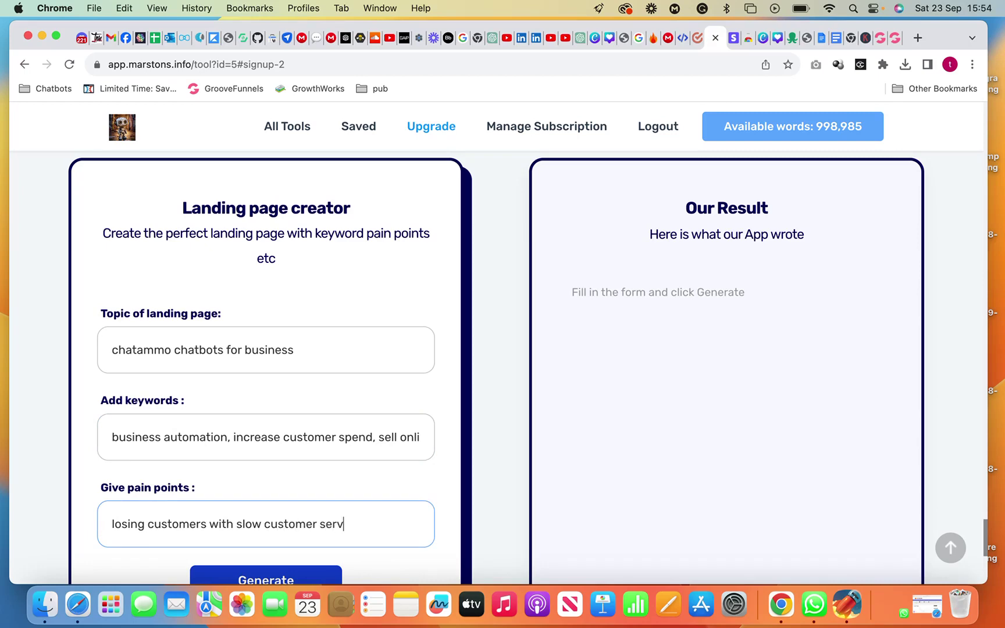
type("ice,")
type("boun")
type("cing from")
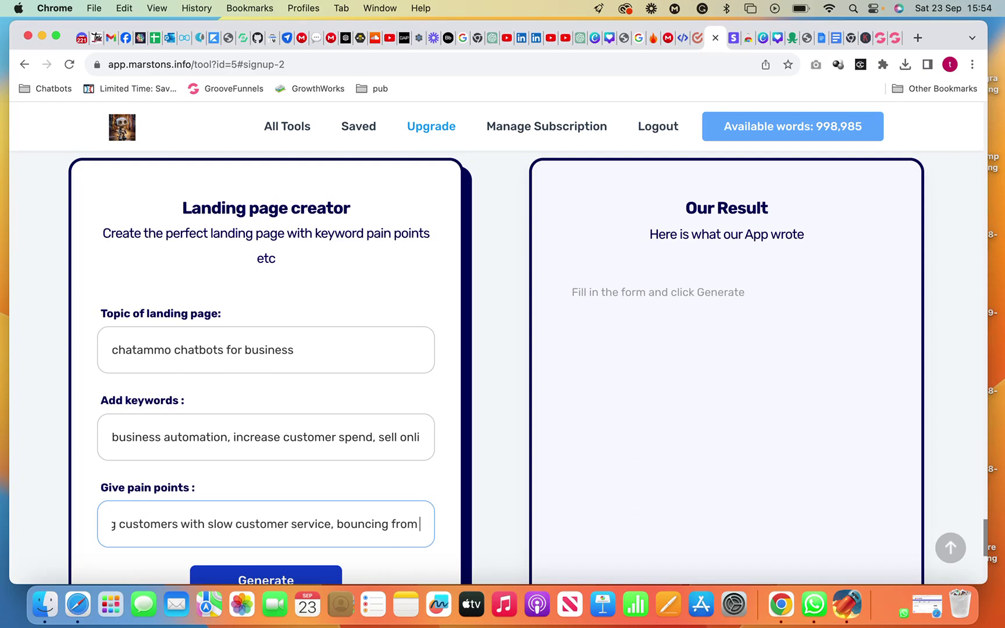
type(" landing pa")
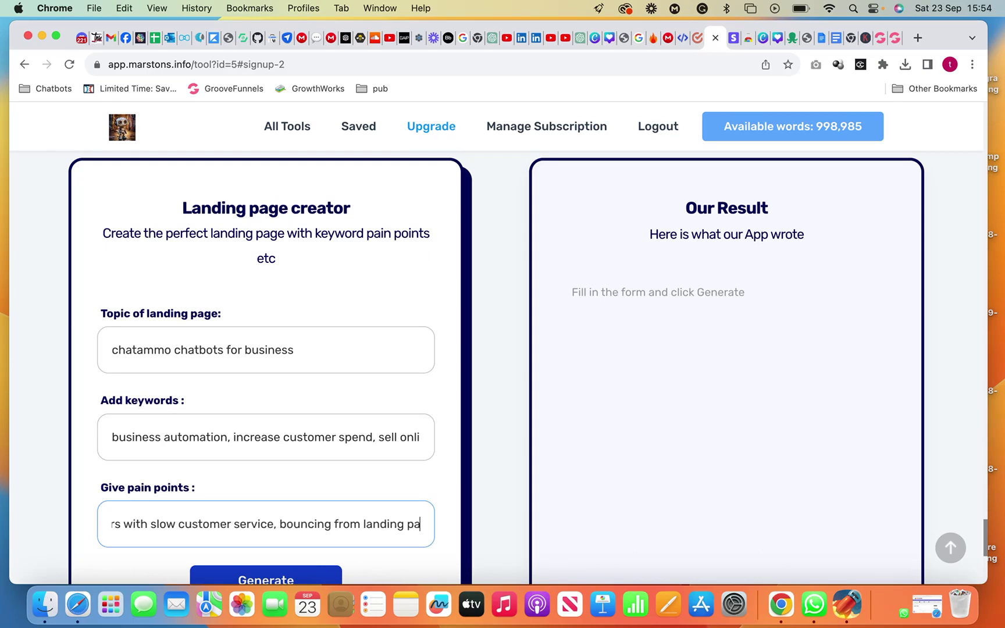
type("ges, ")
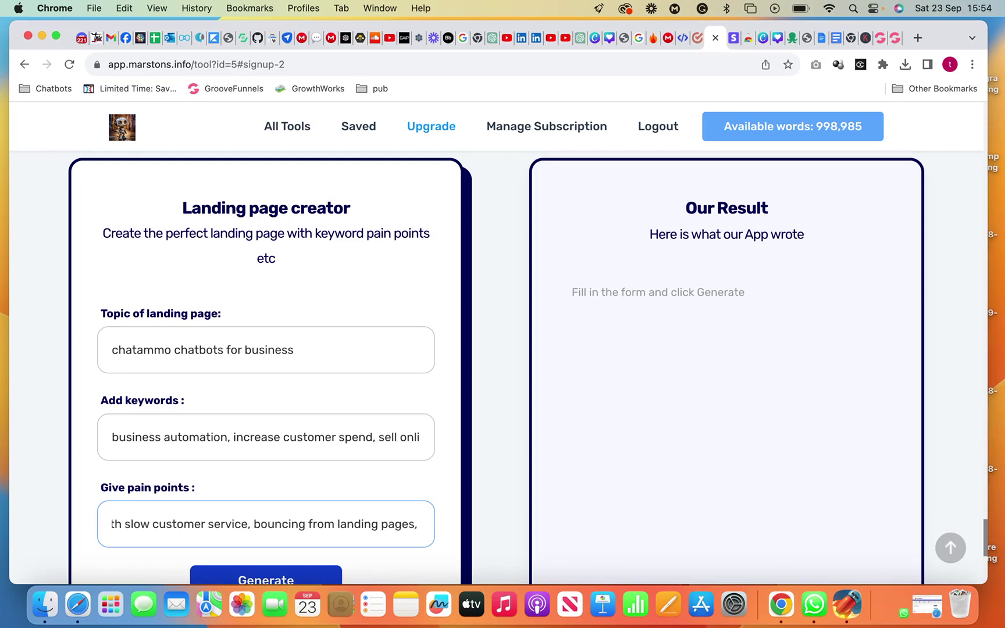
type("la")
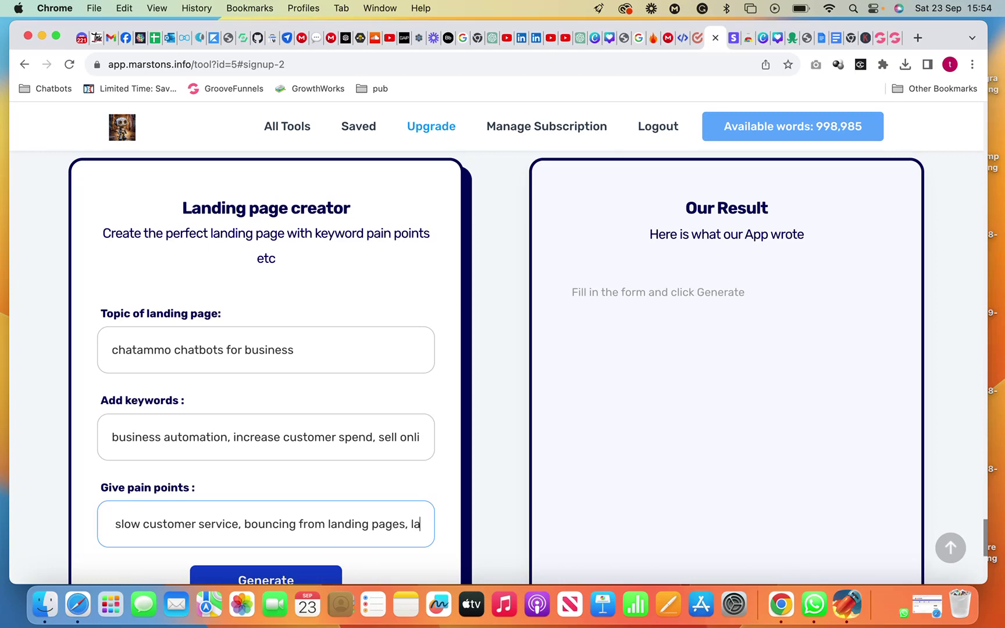
type("ck of a")
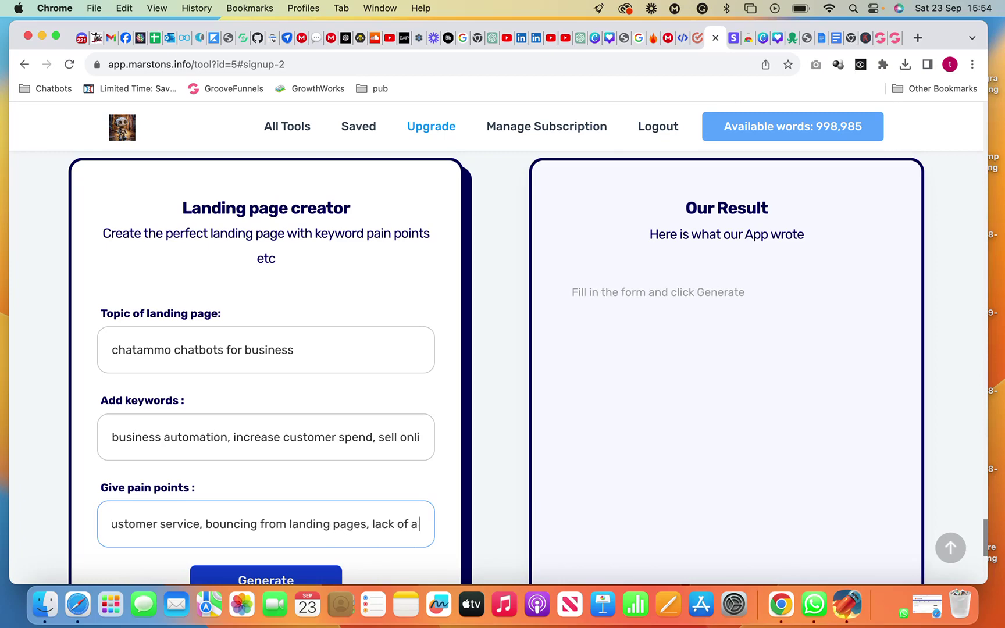
type(" sales")
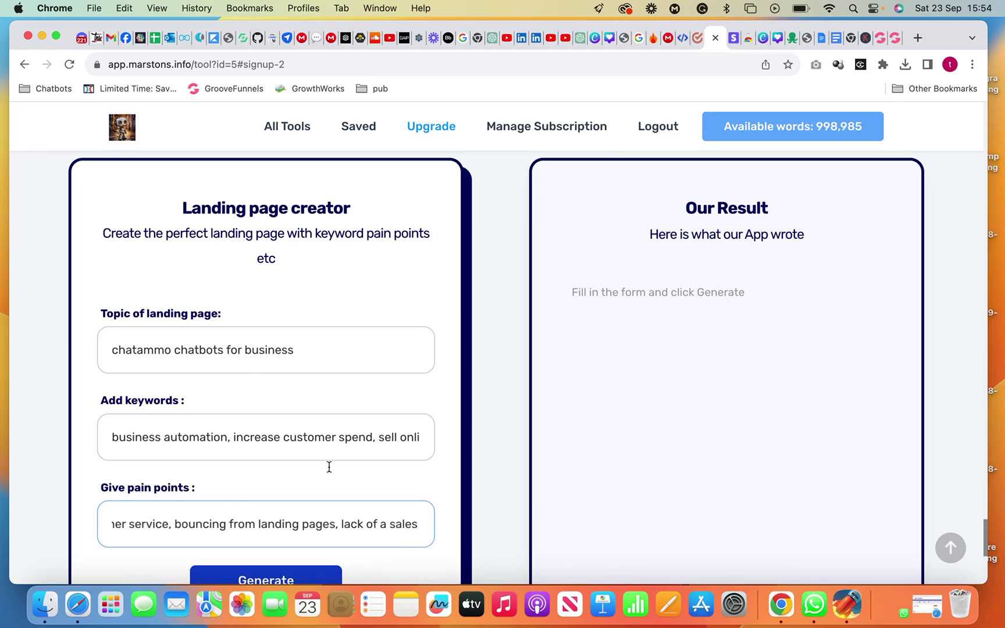
- Generate the Chatammo chatbots landing page structure with title tag, meta description and headlines
left_click(283, 579)
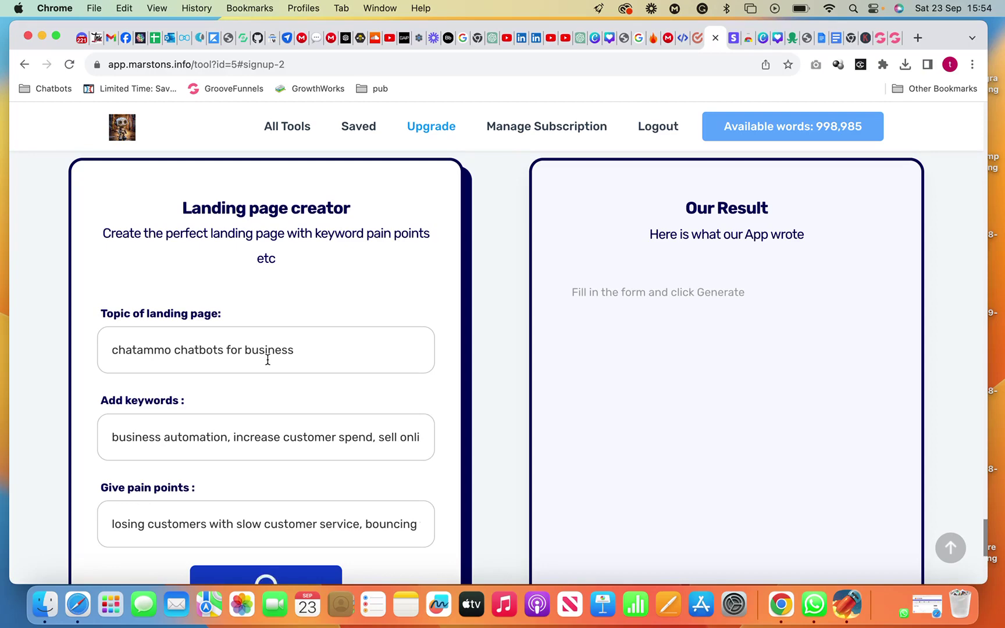
scroll(334, 302, "down", 1)
scroll(334, 303, "down", 1)
scroll(335, 302, "down", 1)
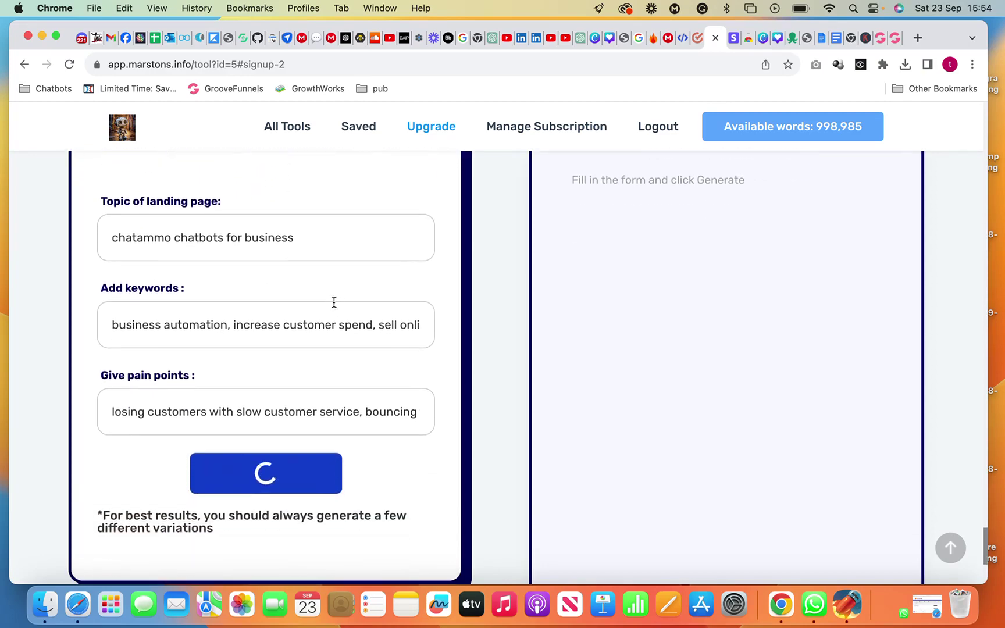
scroll(333, 302, "up", 1)
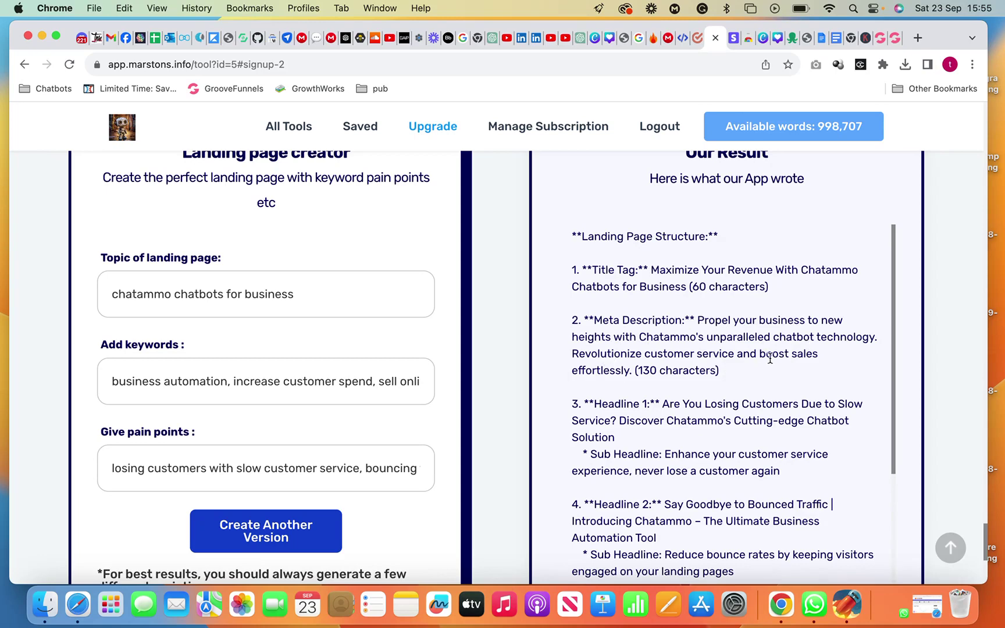
scroll(641, 398, "down", 1)
scroll(642, 398, "down", 5)
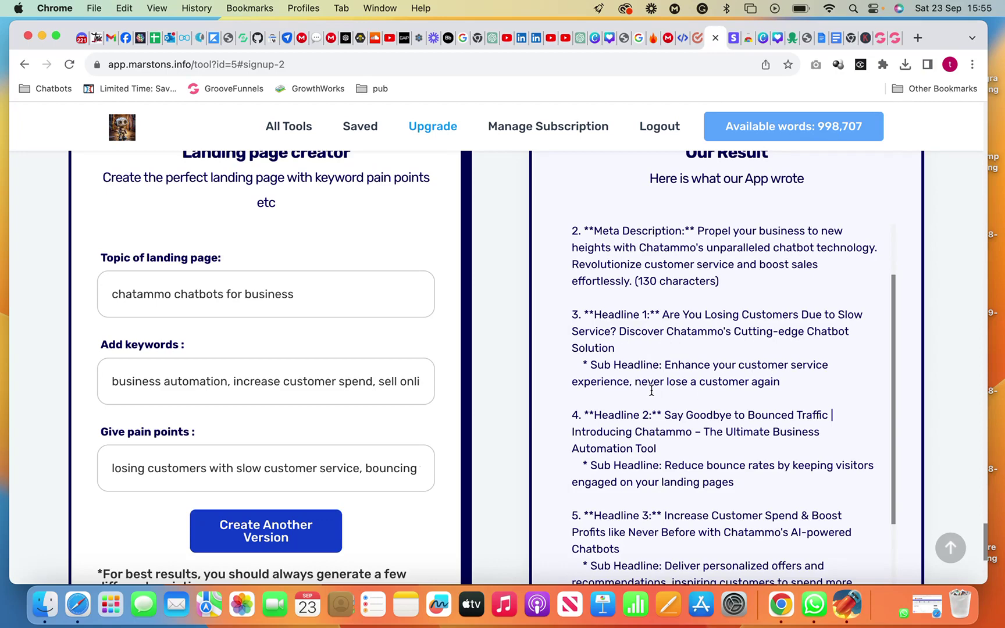
scroll(680, 390, "down", 3)
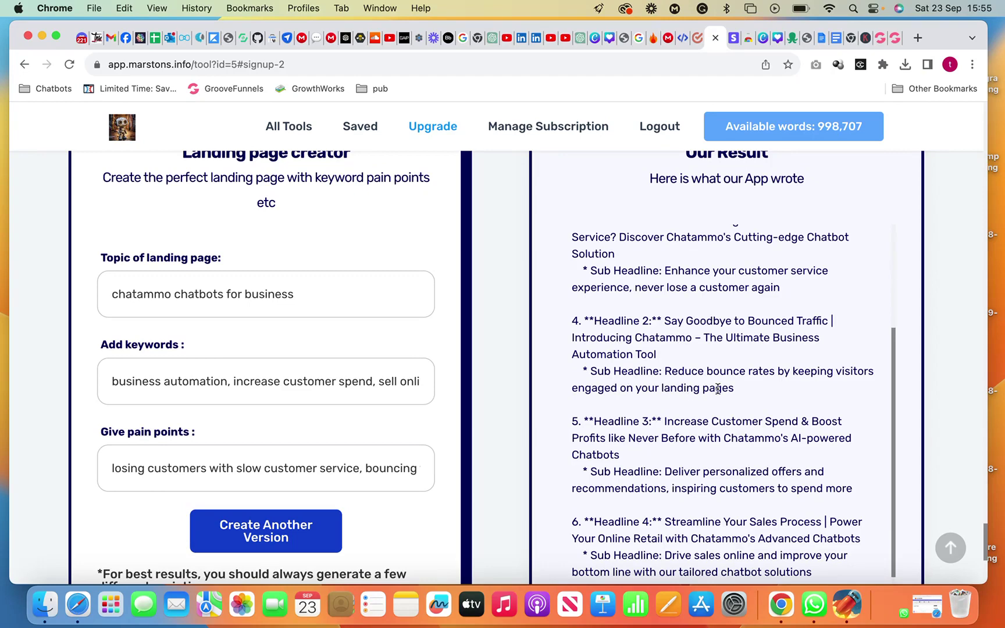
scroll(695, 417, "down", 1)
scroll(695, 417, "down", 1)
scroll(697, 417, "down", 1)
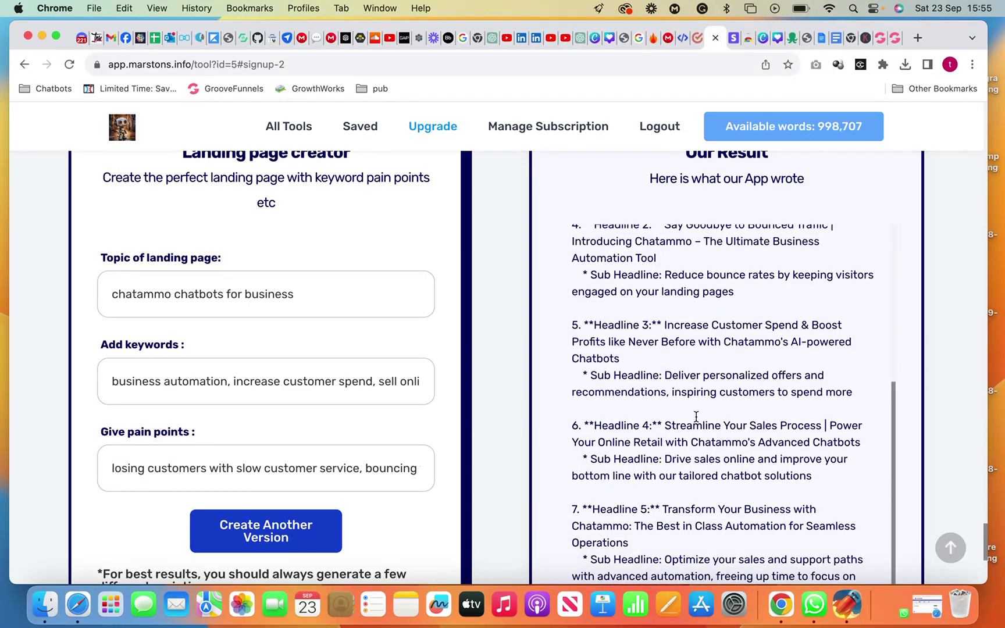
scroll(696, 417, "down", 1)
scroll(696, 417, "down", 1)
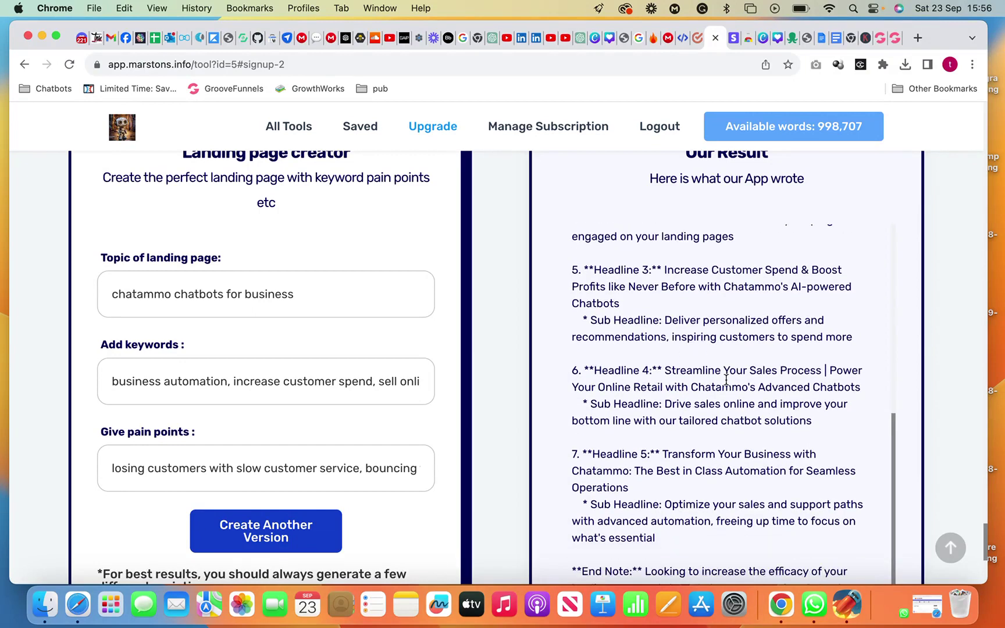
scroll(726, 381, "down", 1)
scroll(726, 381, "down", 2)
scroll(726, 381, "down", 1)
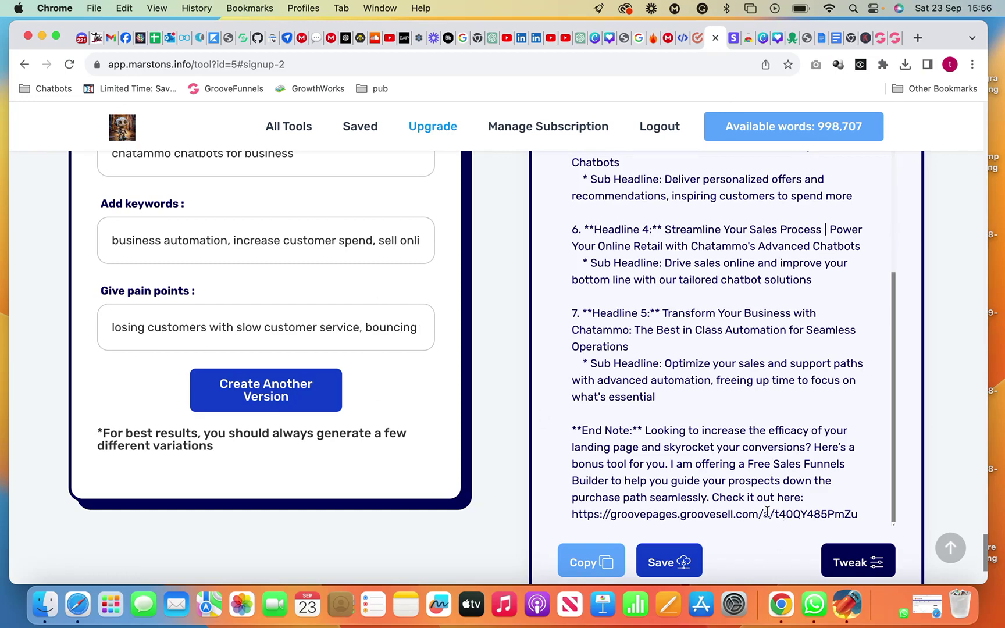
scroll(301, 279, "up", 3)
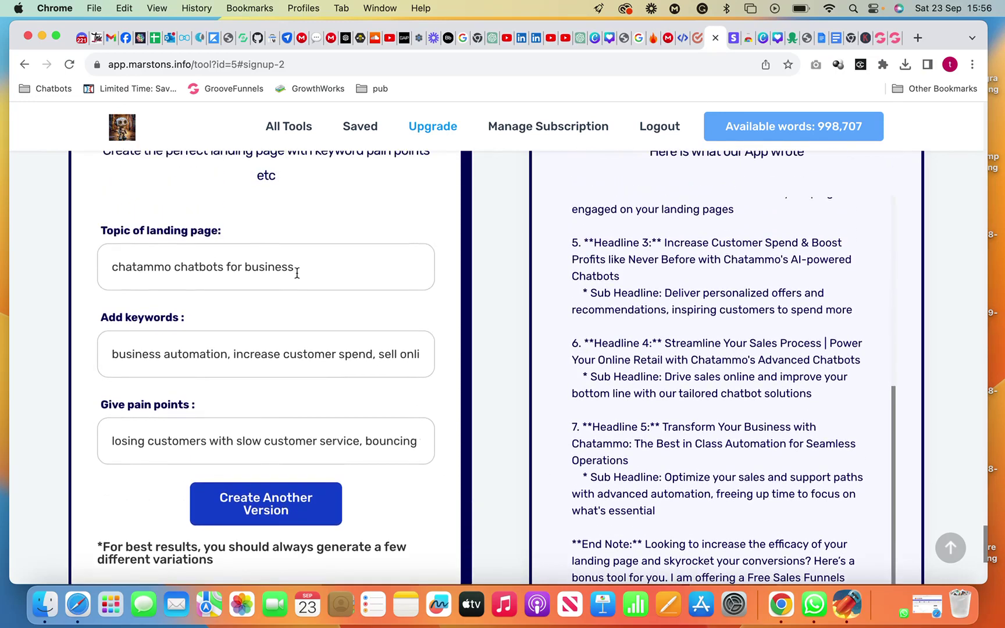
- Replace the topic with 'Live music weekly at teal farm pub' and select the old keywords
left_click_drag(298, 269, 85, 265)
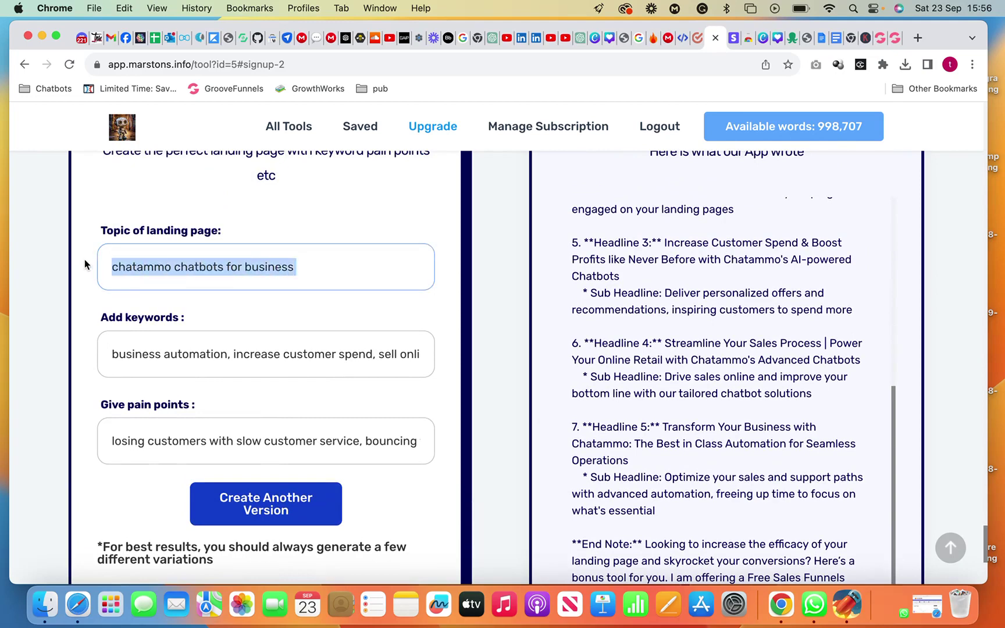
key("BackSpace")
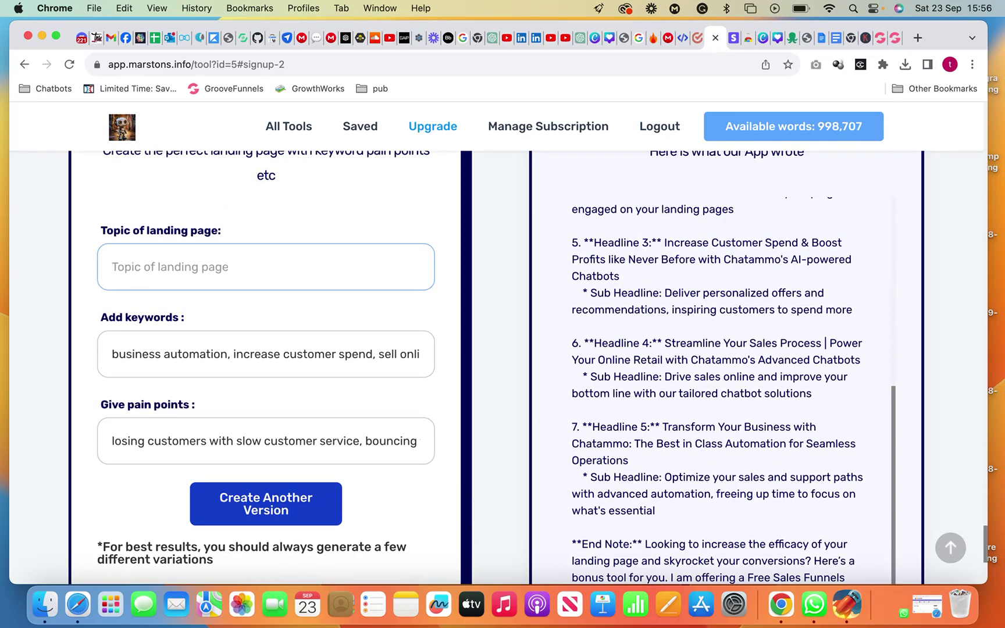
type("band")
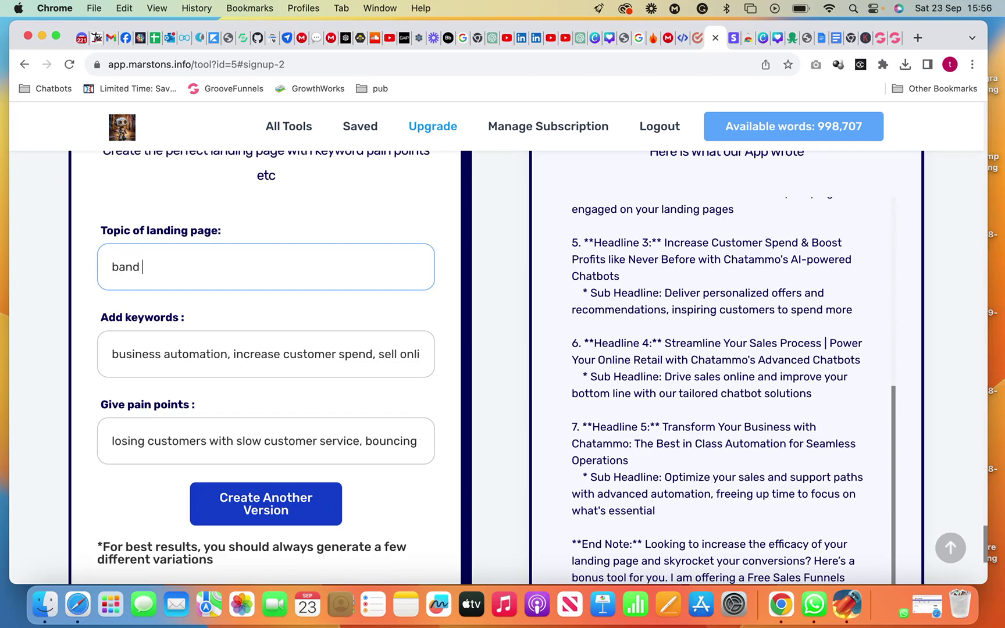
type(" pla")
key("BackSpace")
key("BackSpace")
key("BackSpace")
key("BackSpace")
key("BackSpace")
key("BackSpace")
key("BackSpace")
type("Live ")
type("m")
type("usic ")
type("week")
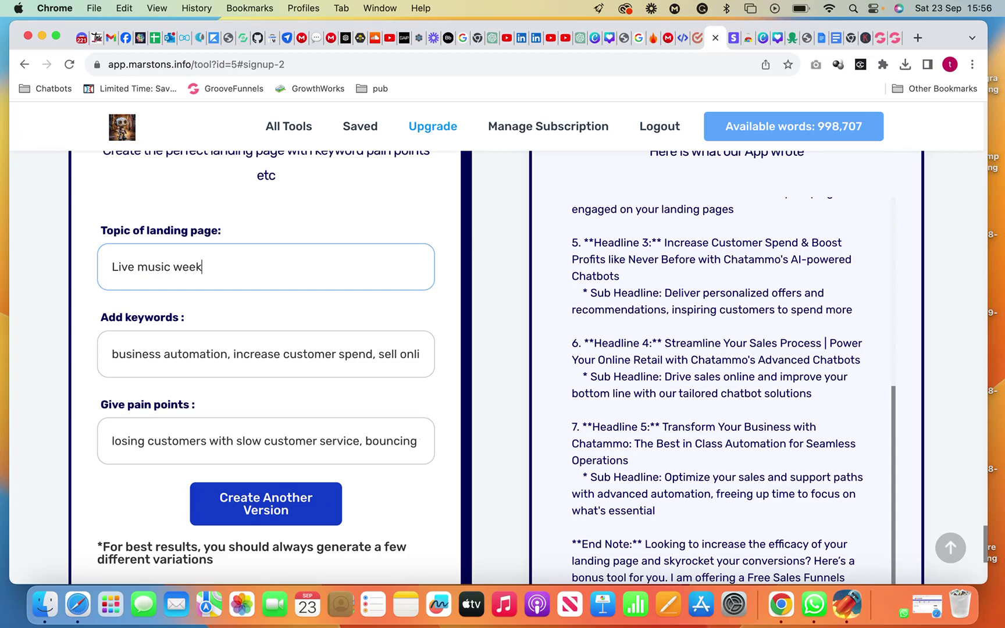
type("ly at teal ")
type("farm pub")
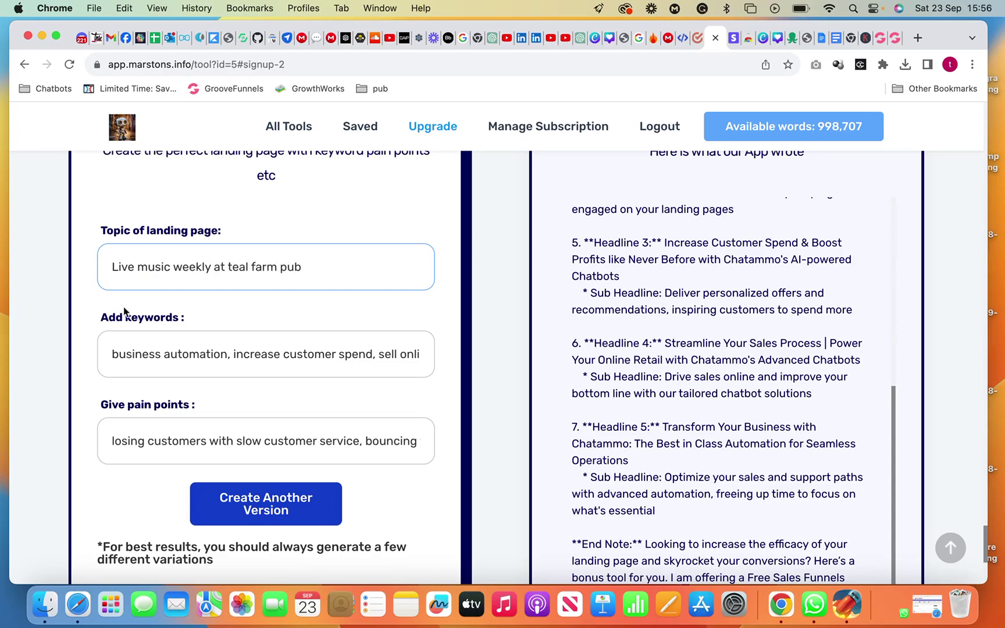
mouse_move(109, 358)
left_mouse_down()
mouse_move(357, 347)
mouse_move(497, 355)
left_mouse_up()
- Replace the keywords with 'whats on in washington, live music, washington live music'
key("BackSpace")
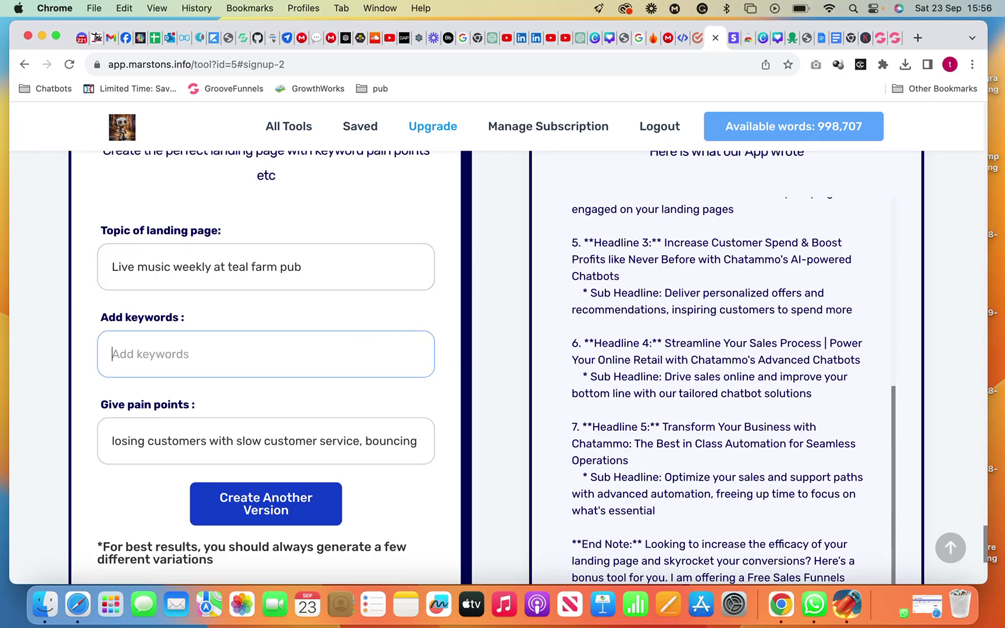
type("whats on")
type(" in washing")
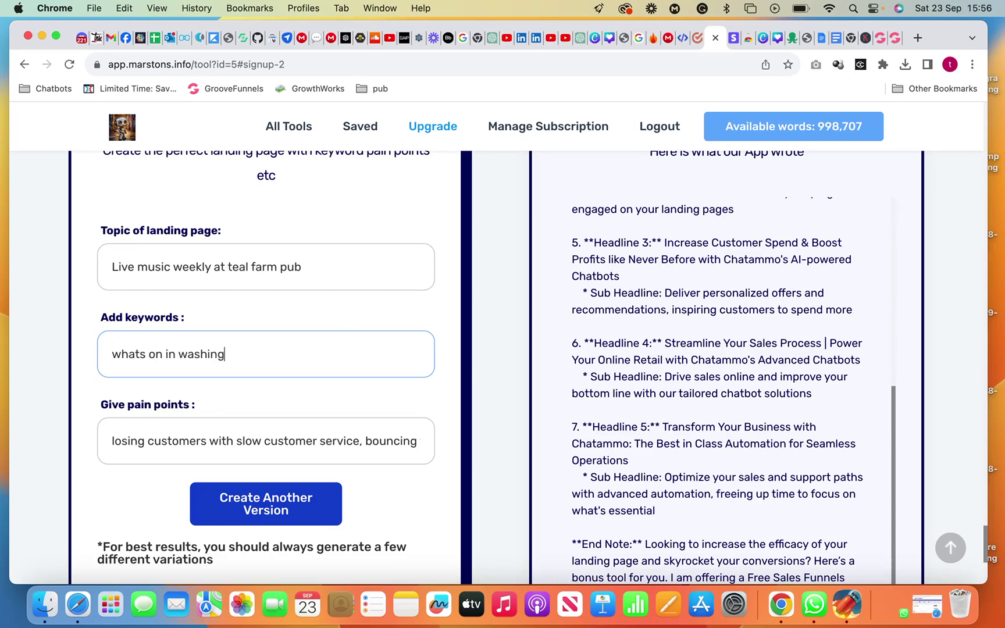
type("ton, ")
type("live musi")
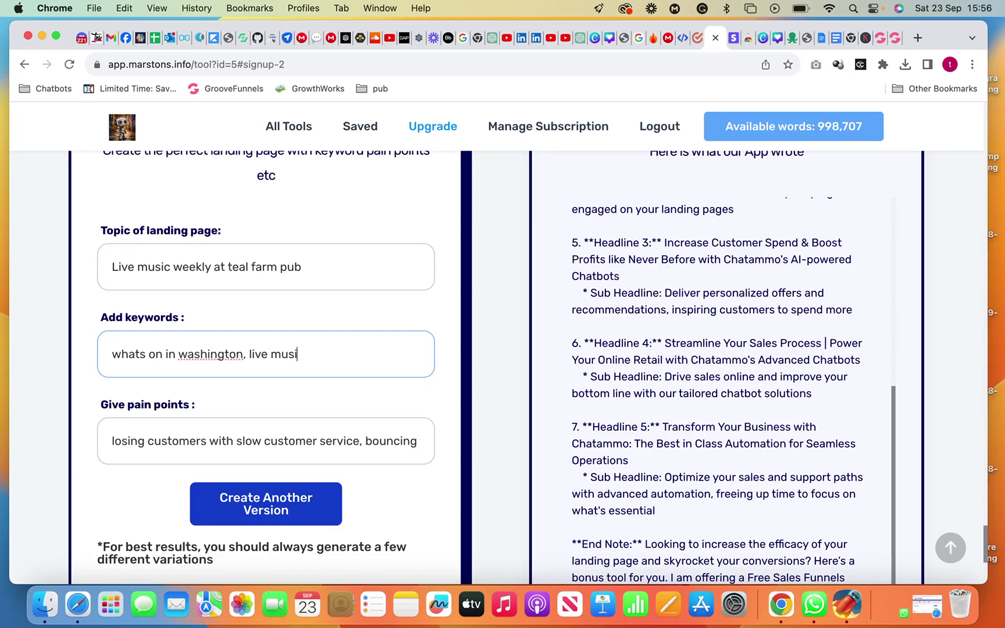
type("c, w")
type("ashington ")
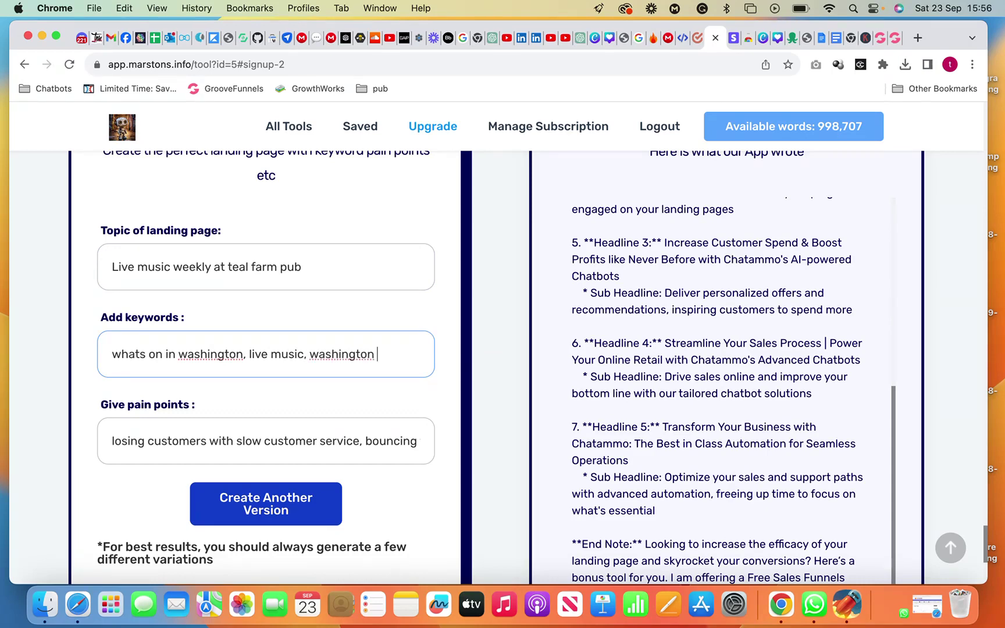
type("live mus")
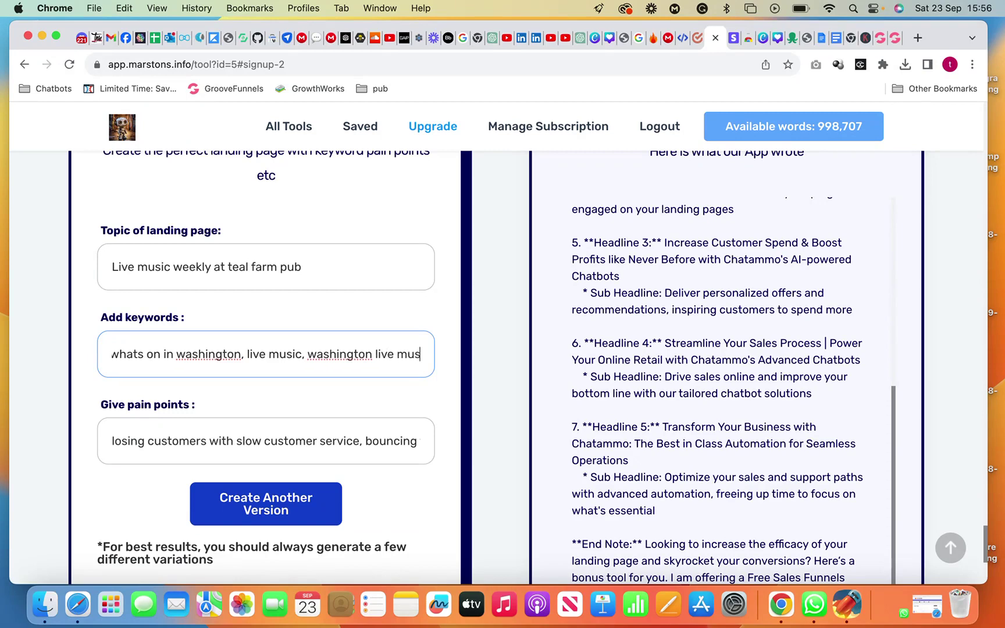
type("ic")
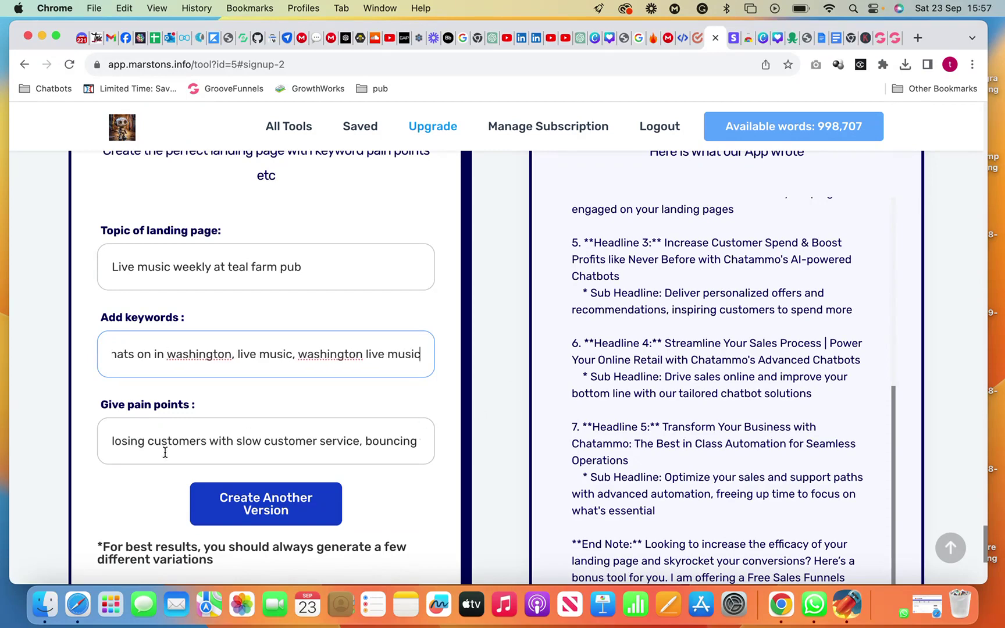
- Replace the pain points with 'lack of things to do, fed up of the same old boring pubs, not enough drink selection'
left_click(415, 449)
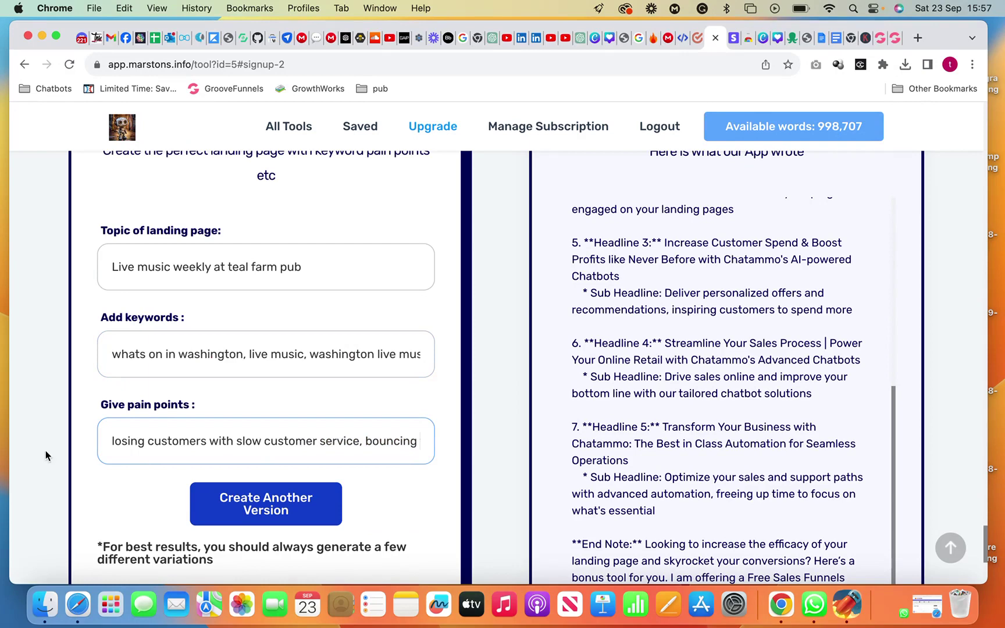
left_click_drag(415, 449, 80, 439)
key("Right")
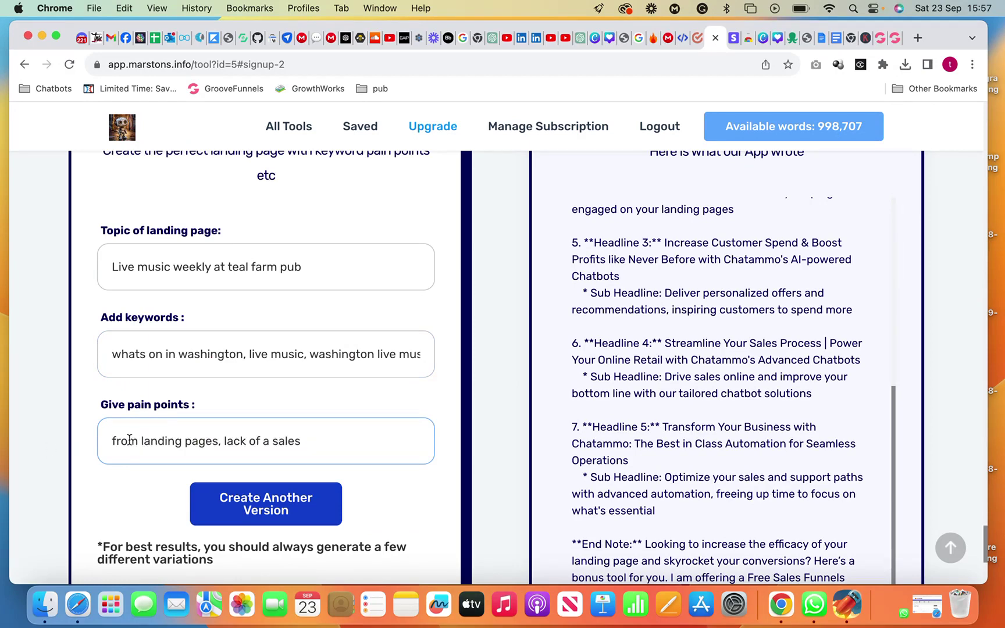
left_click_drag(309, 439, 68, 442)
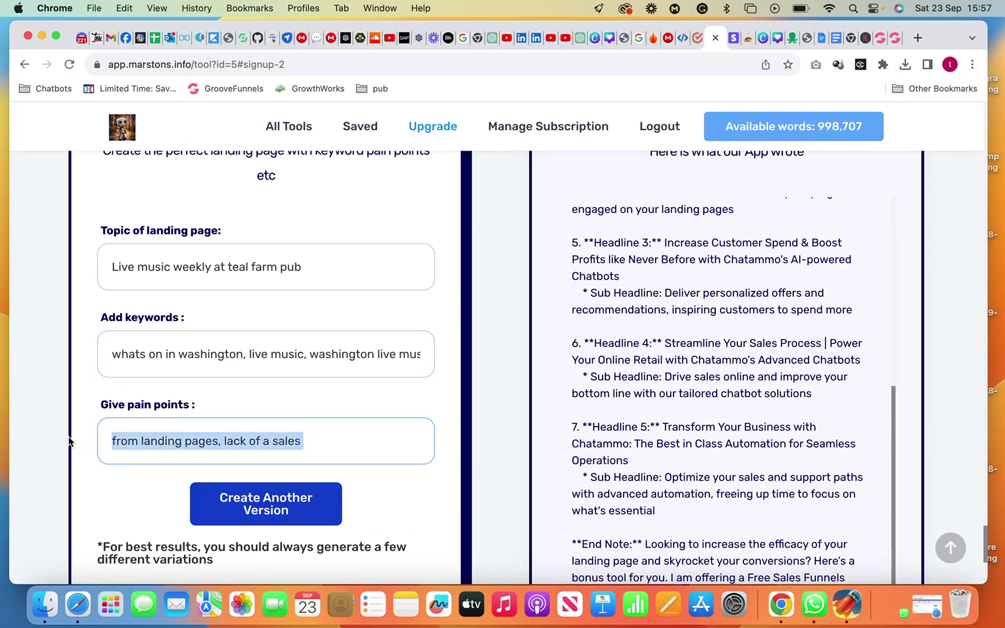
key("BackSpace")
type("lack ")
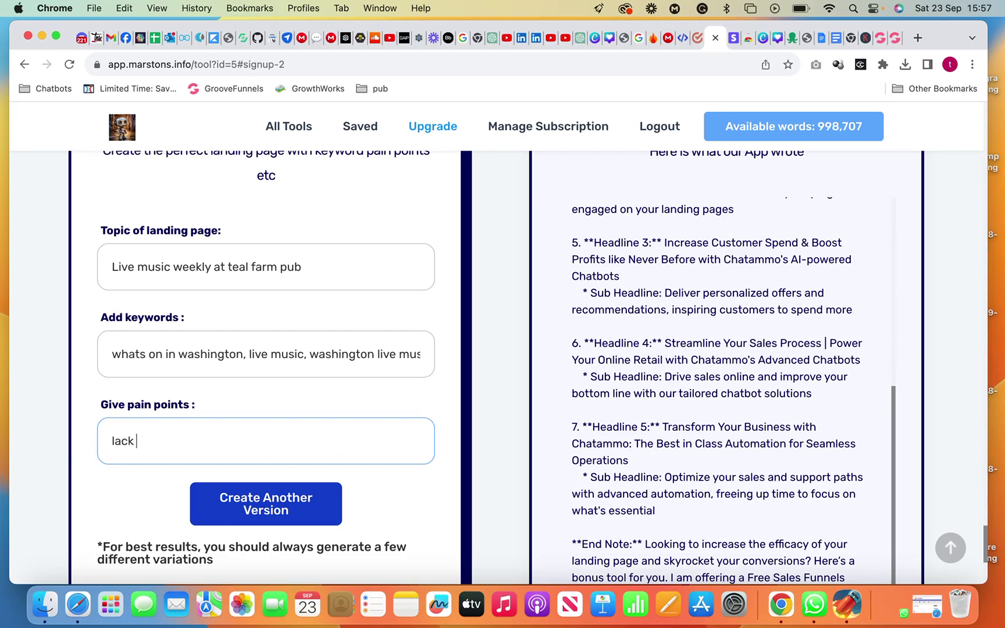
type("of thisn")
type("g")
key("BackSpace")
key("BackSpace")
key("BackSpace")
key("BackSpace")
type("ings to do")
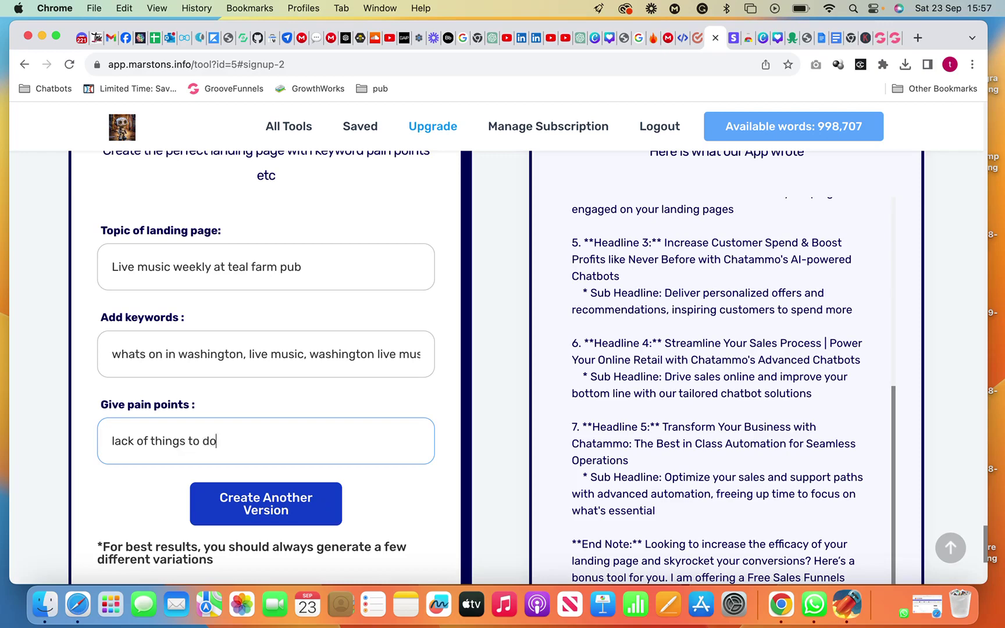
type(", fed")
type(" up of the")
type(" same old")
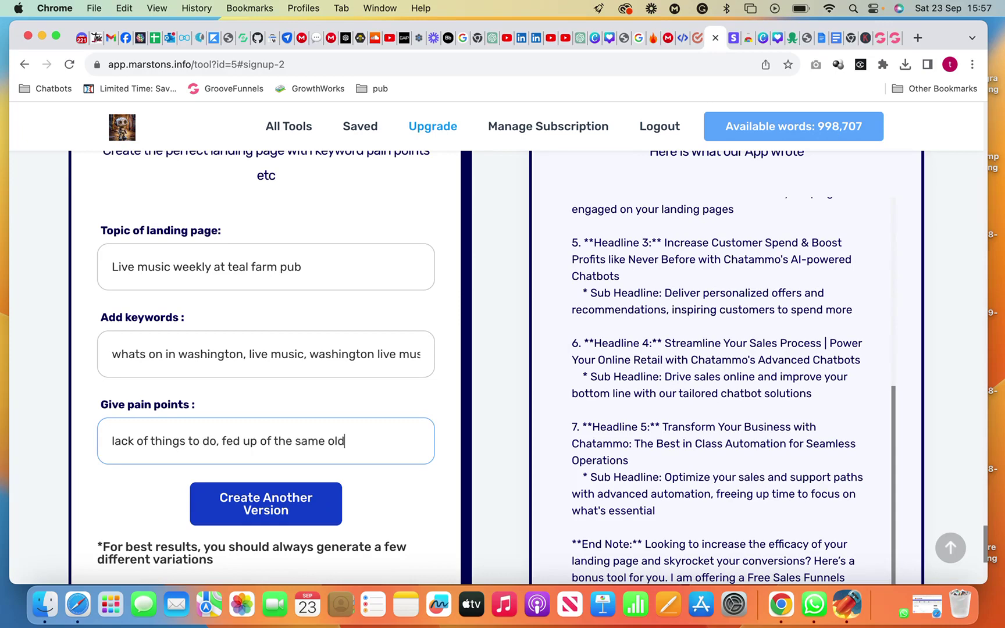
type(" boring")
type(" pubs")
type(",")
type(" now")
key("BackSpace")
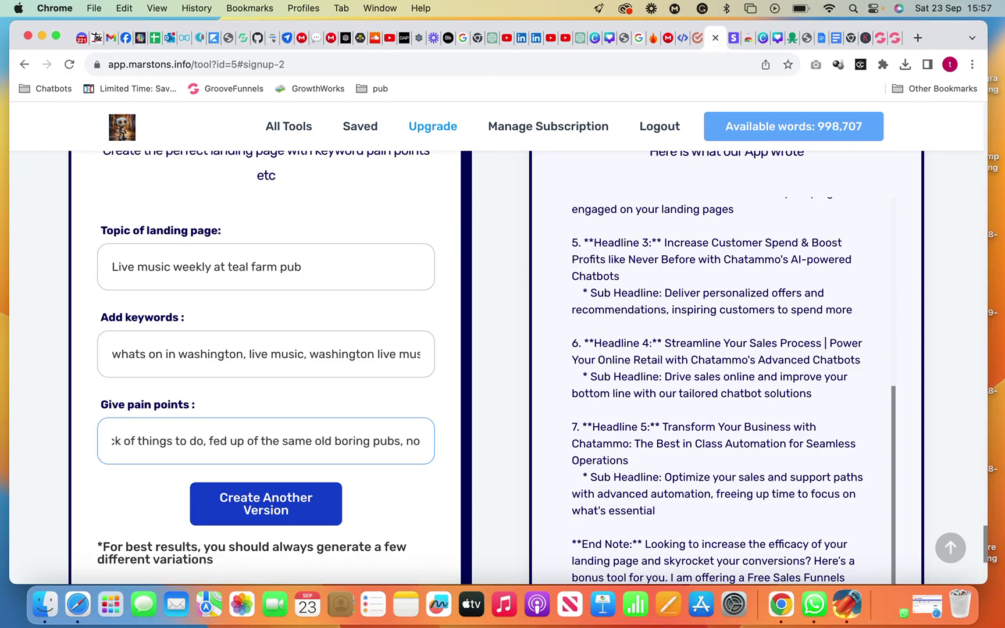
type("t enou")
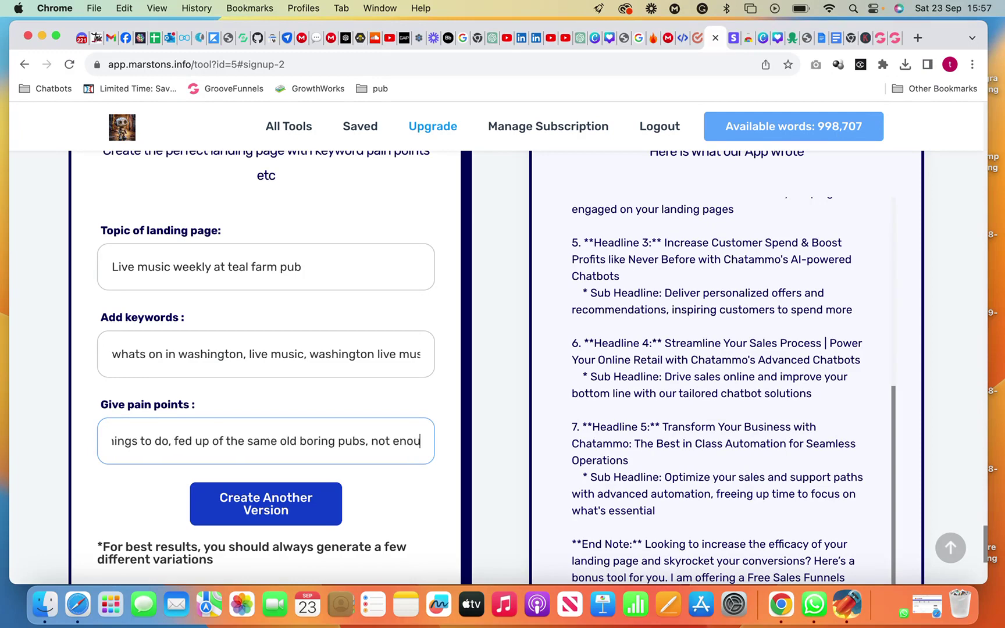
type("gh drink")
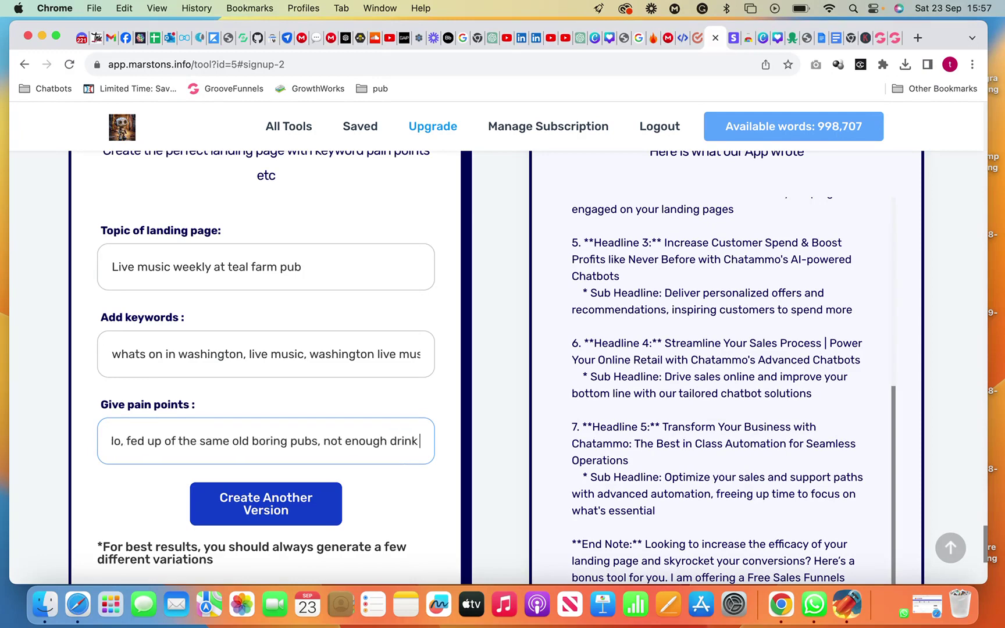
type(" selection")
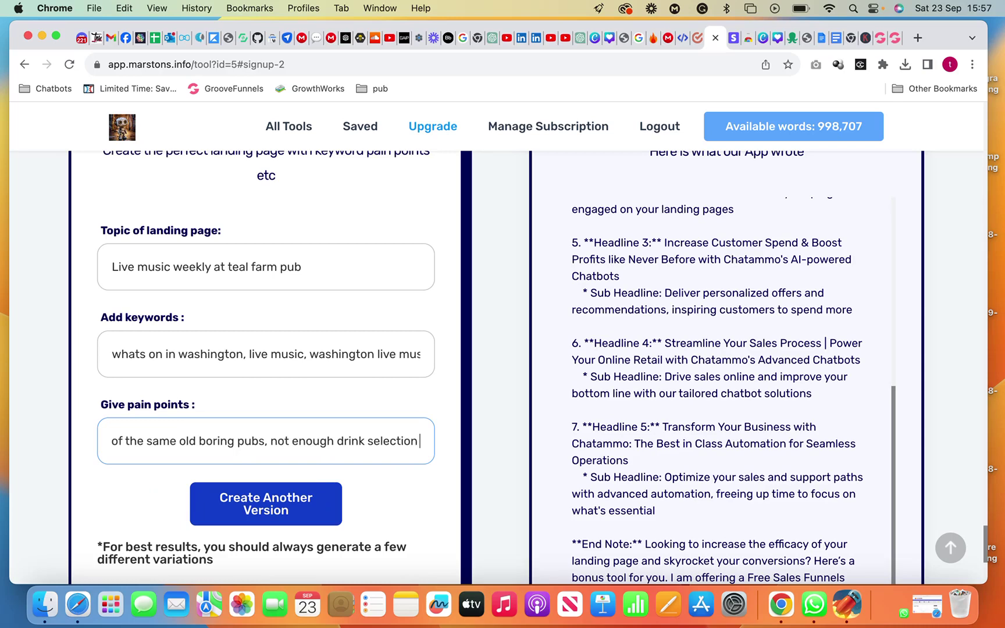
- Create another version producing Teal Farm Pub live-music headlines matched to the pain points
left_click(255, 504)
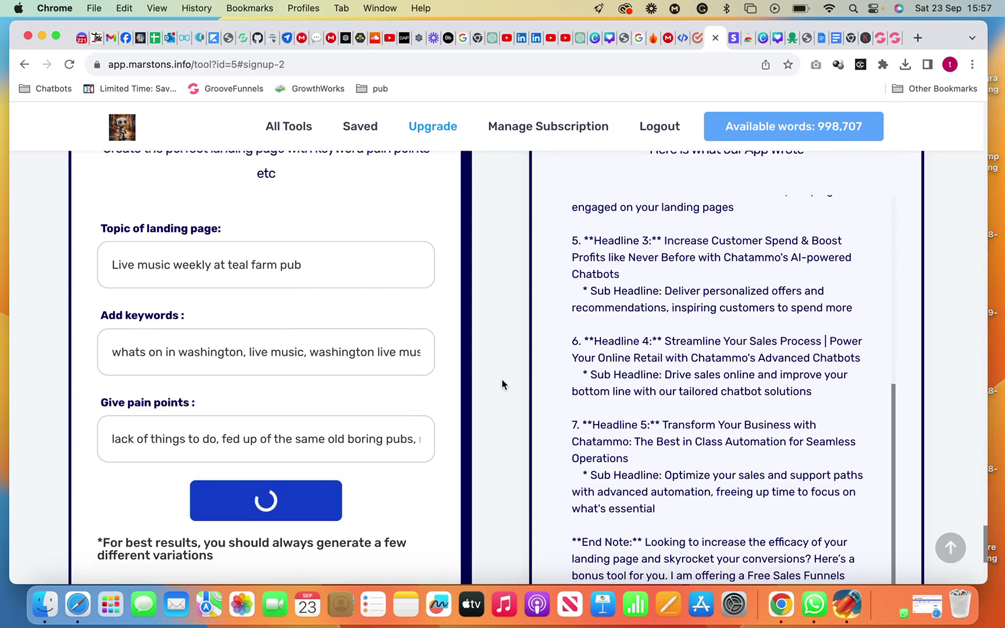
scroll(502, 384, "down", 3)
scroll(503, 384, "up", 1)
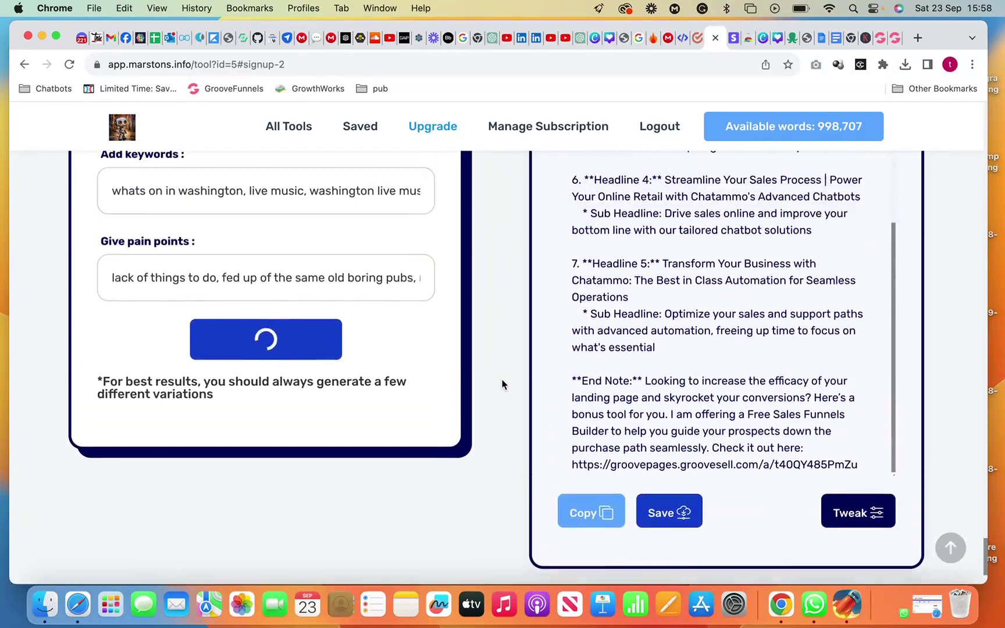
scroll(502, 384, "up", 1)
scroll(502, 384, "up", 2)
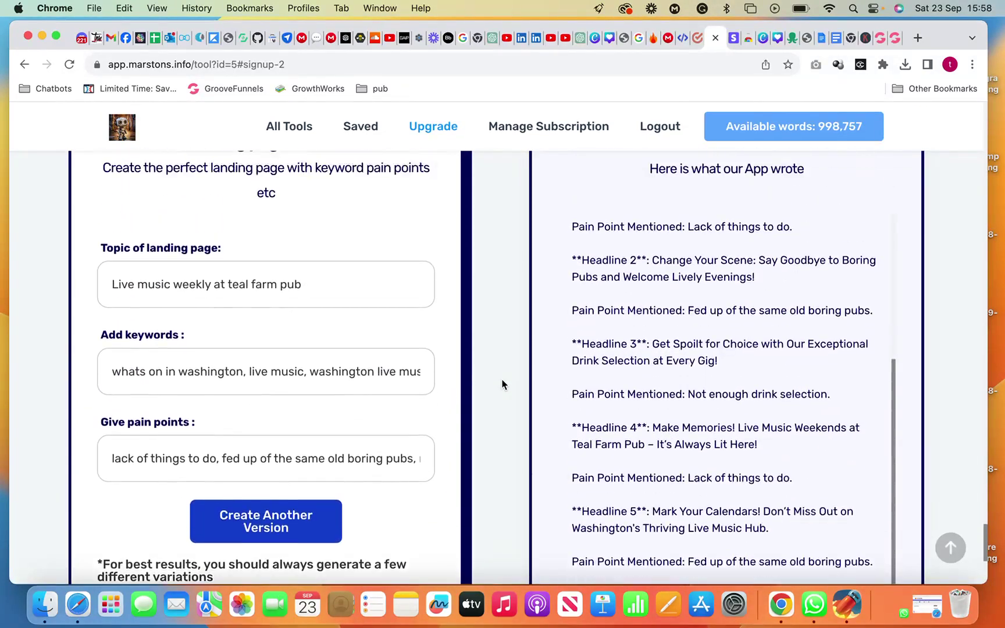
scroll(502, 385, "up", 1)
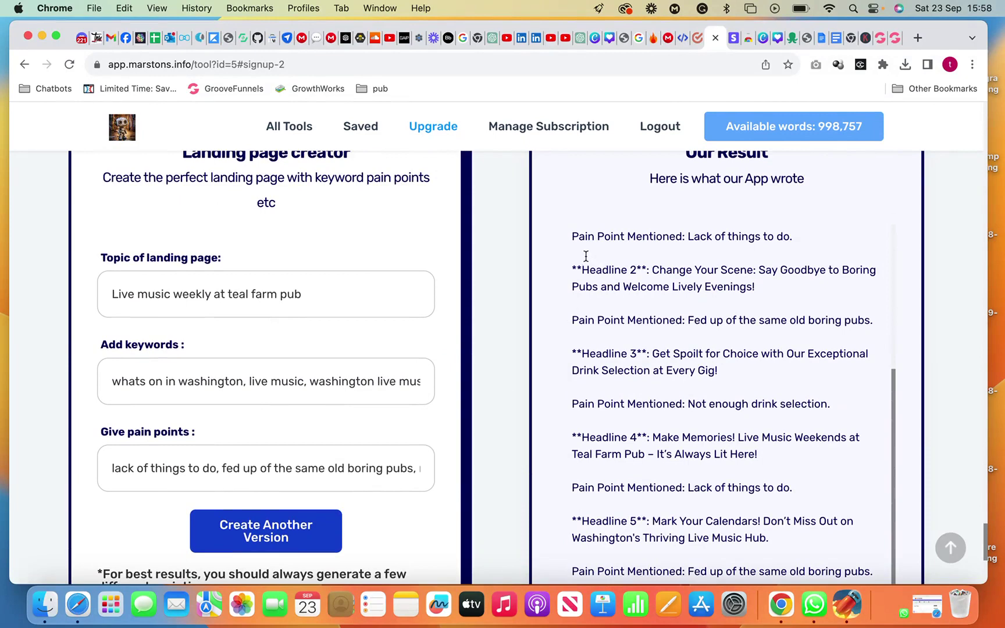
scroll(618, 269, "up", 2)
scroll(617, 268, "up", 2)
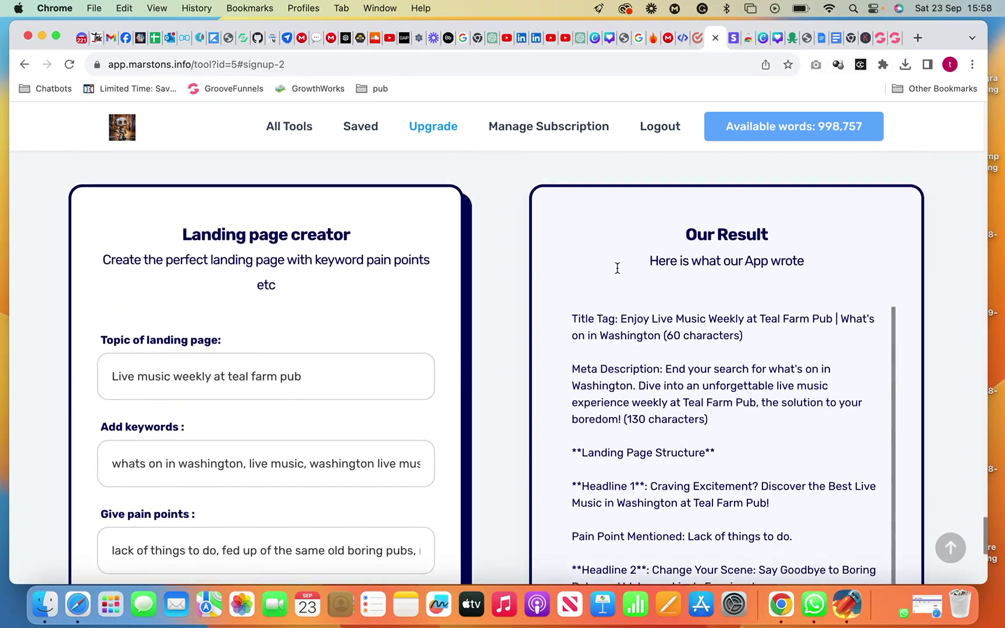
scroll(617, 268, "down", 1)
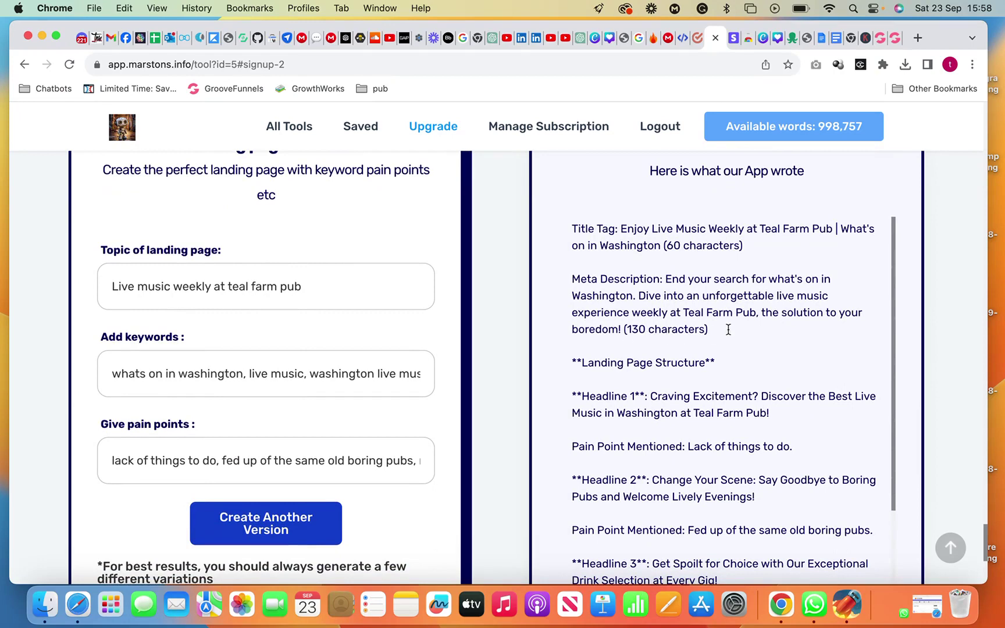
scroll(731, 333, "down", 1)
scroll(734, 338, "down", 2)
scroll(739, 342, "down", 3)
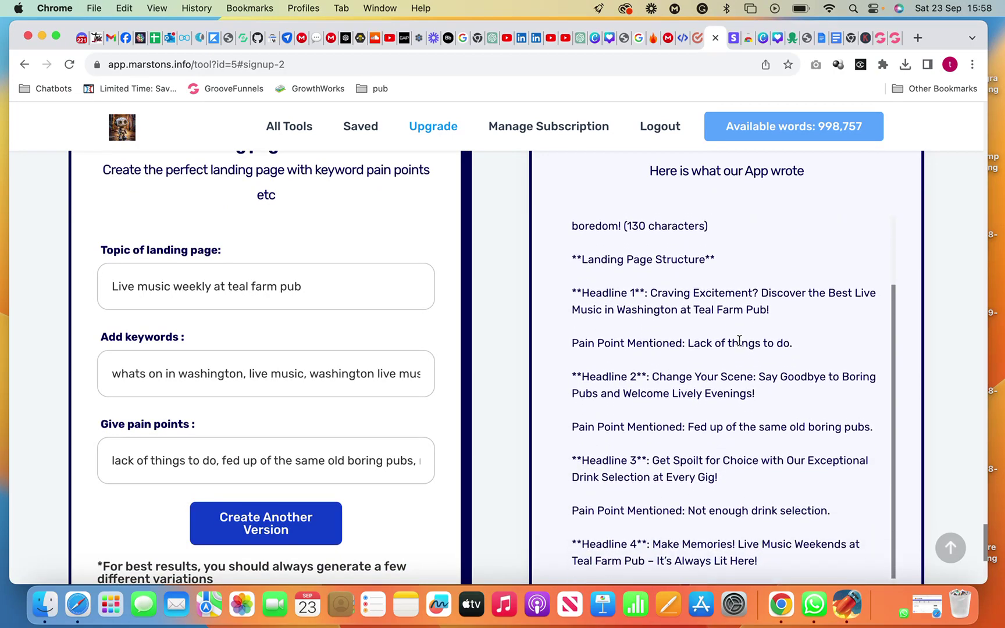
scroll(739, 342, "down", 2)
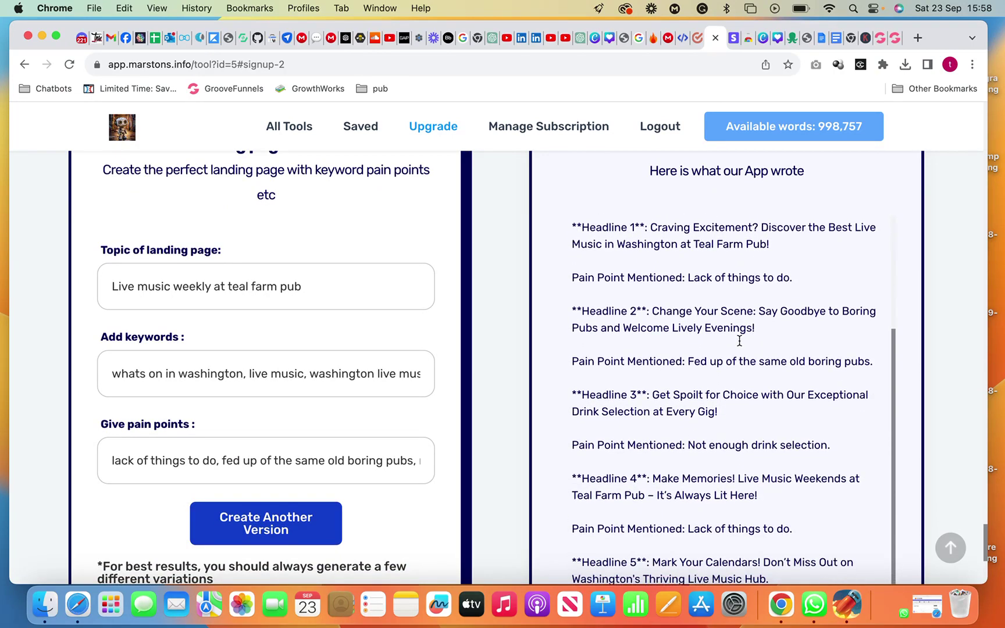
scroll(738, 341, "down", 1)
scroll(739, 341, "down", 2)
scroll(739, 341, "down", 3)
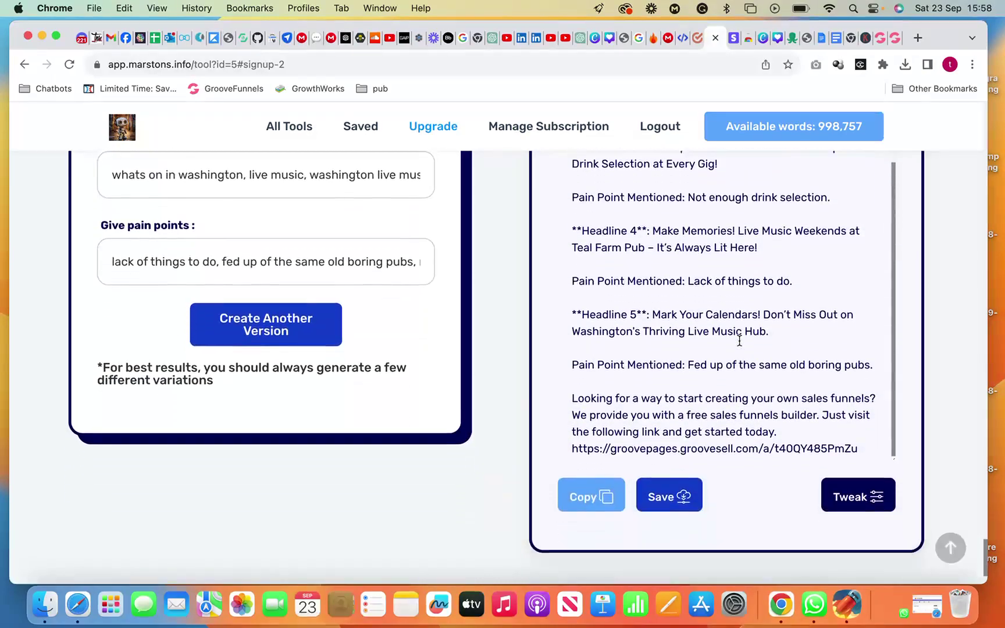
scroll(738, 341, "down", 1)
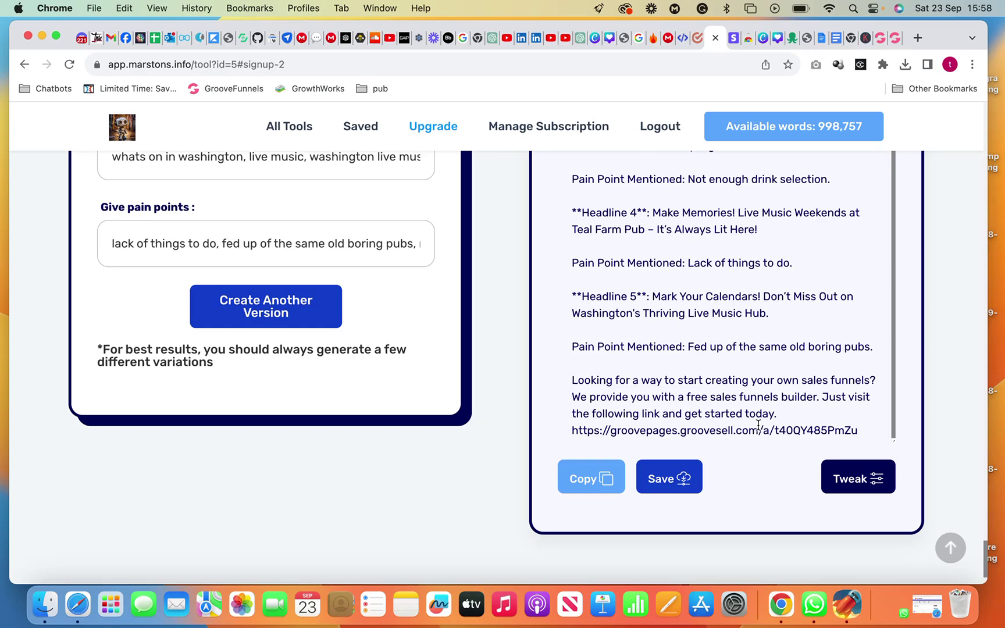
- Use Tweak then copy the Teal Farm Pub landing page text to the clipboard
left_click(851, 478)
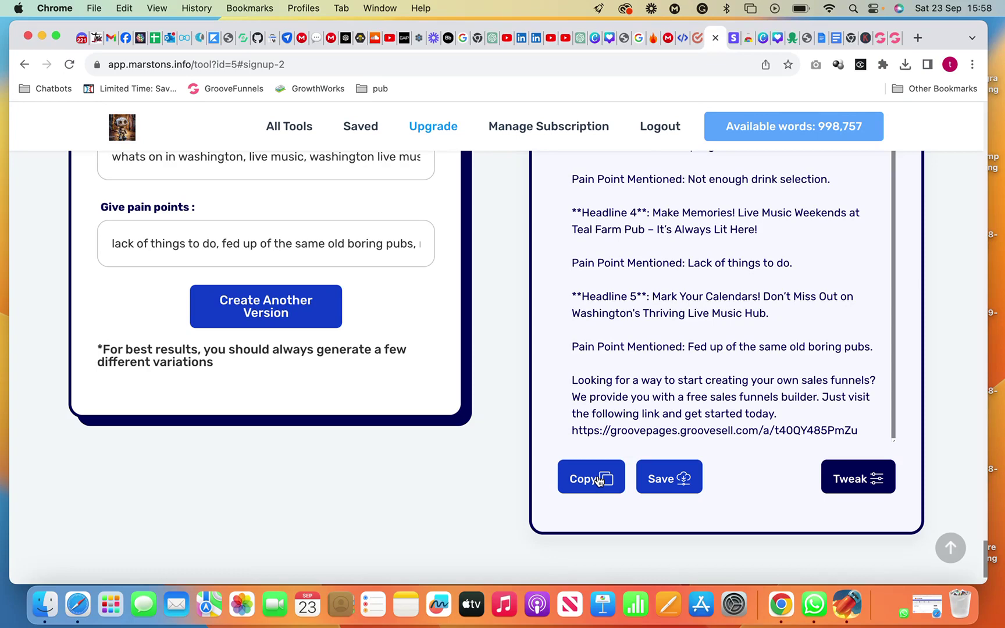
left_click(599, 480)
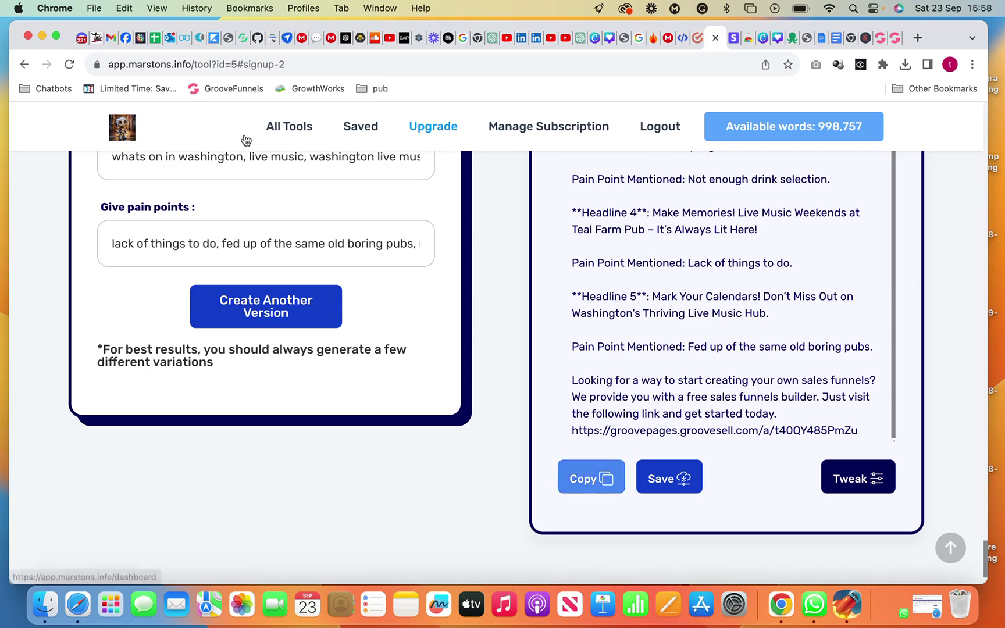